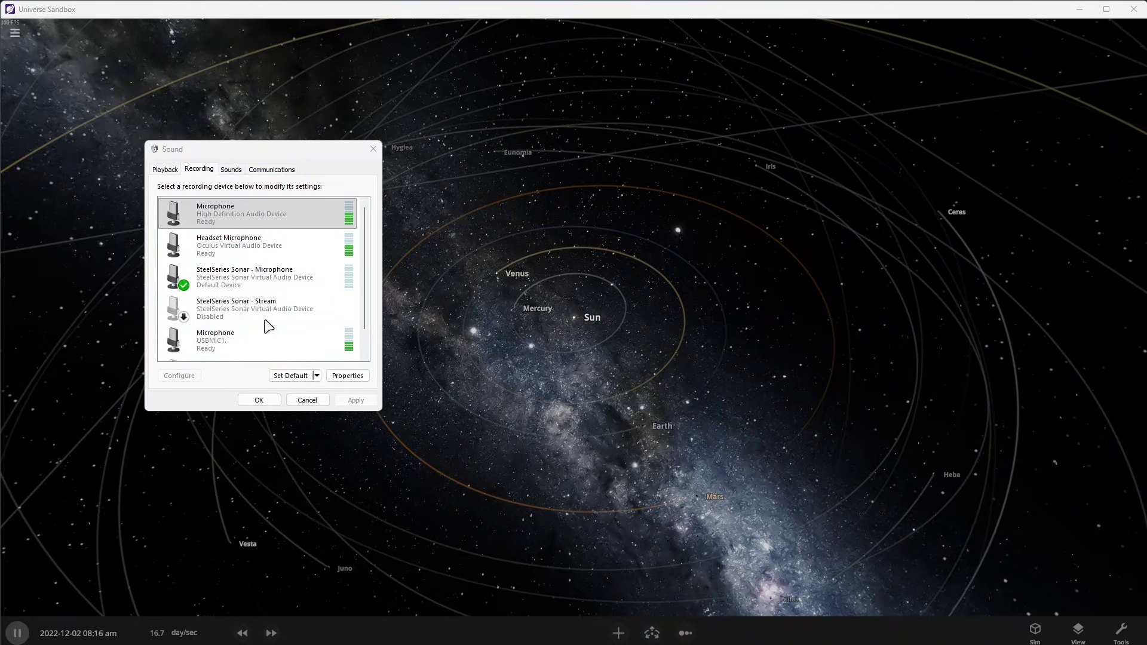
# Select the first Microphone under Recording devices and close the Sound dialog with OK.
pyautogui.click(248, 223)
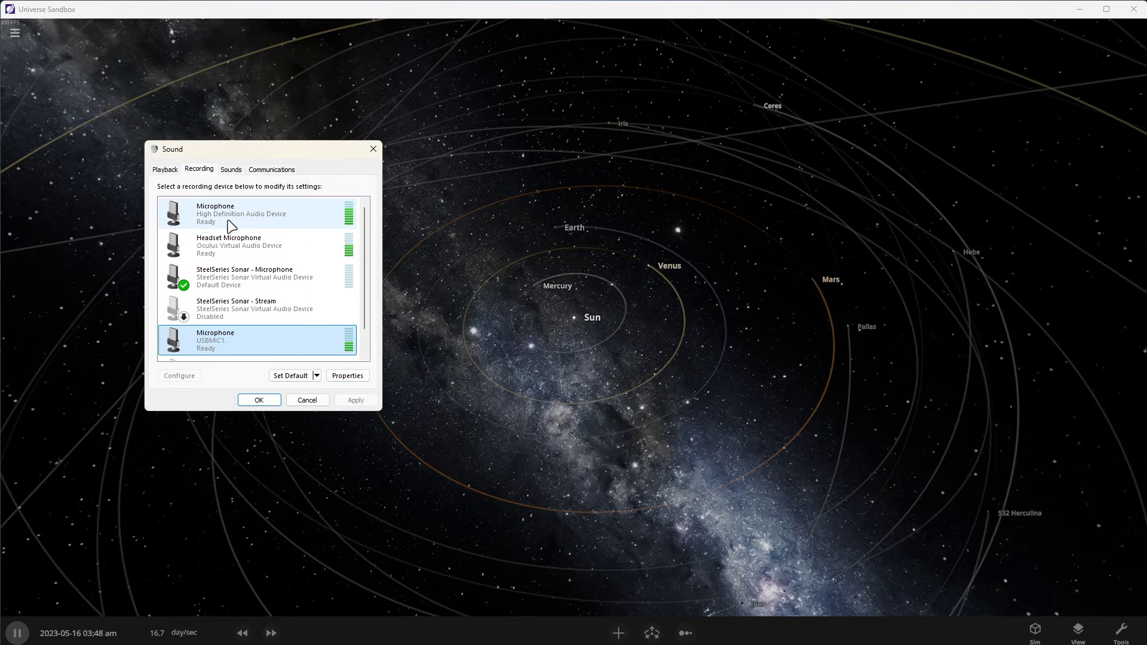
pyautogui.click(259, 400)
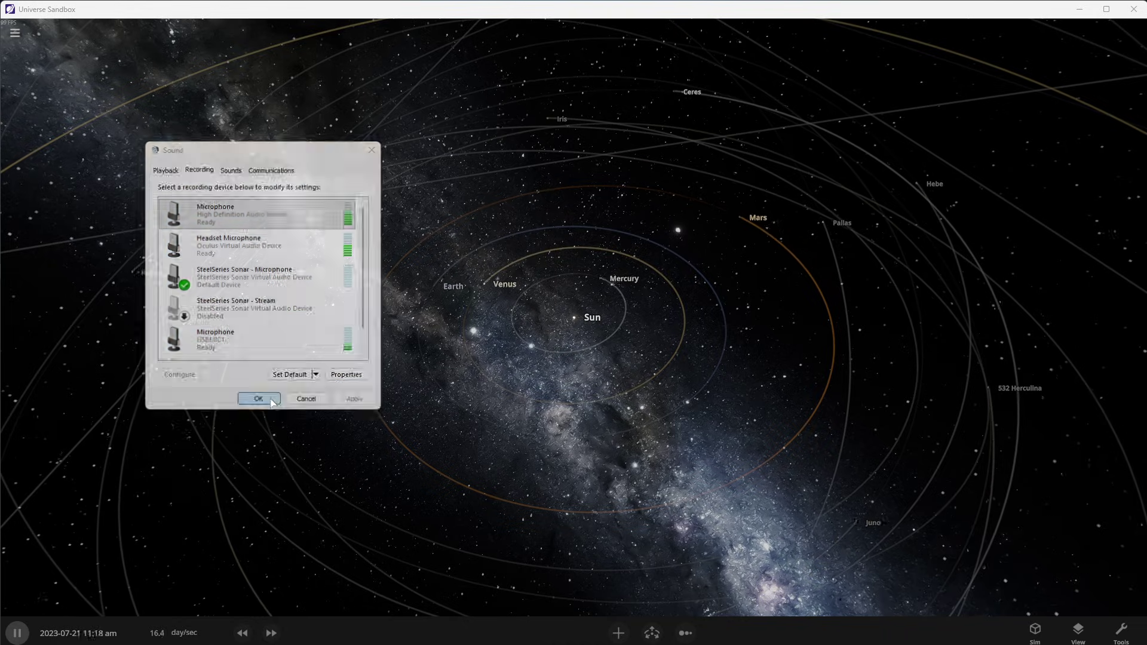
# Rotate the solar system view, fly to Earth, and bring up the add-object catalogue.
pyautogui.moveTo(371, 397)
pyautogui.mouseDown()
pyautogui.moveTo(374, 415)
pyautogui.moveTo(420, 405)
pyautogui.moveTo(274, 351)
pyautogui.moveTo(346, 392)
pyautogui.moveTo(683, 381)
pyautogui.moveTo(481, 356)
pyautogui.moveTo(579, 335)
pyautogui.moveTo(478, 344)
pyautogui.moveTo(440, 281)
pyautogui.moveTo(514, 421)
pyautogui.moveTo(519, 251)
pyautogui.moveTo(536, 295)
pyautogui.moveTo(449, 402)
pyautogui.moveTo(389, 443)
pyautogui.moveTo(456, 359)
pyautogui.moveTo(456, 294)
pyautogui.mouseUp()
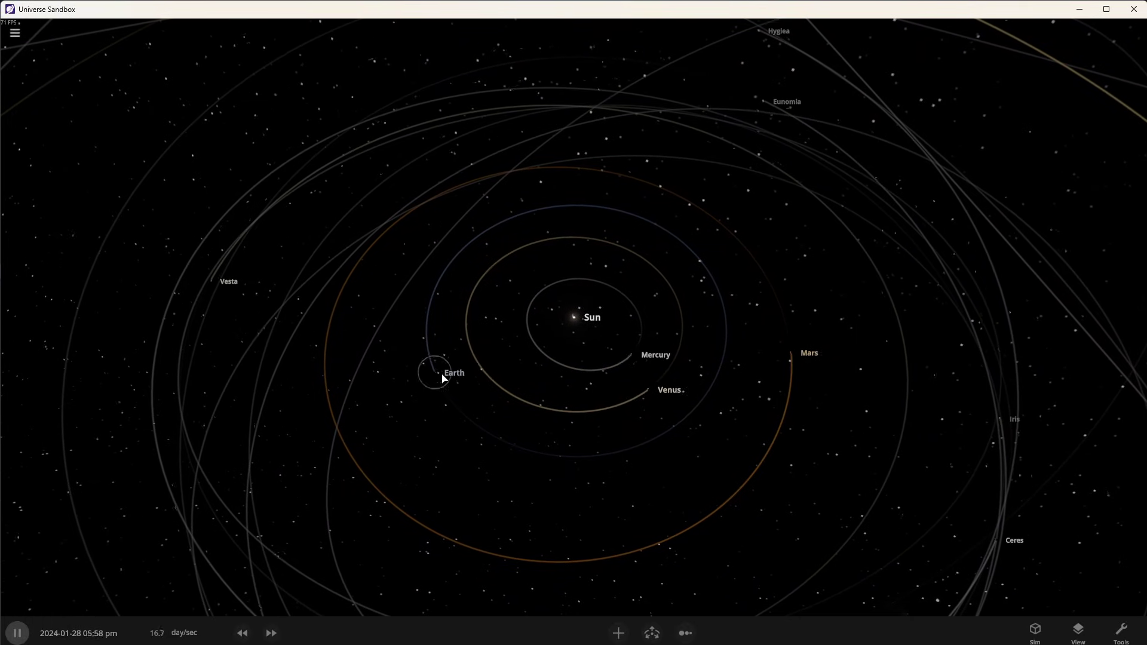
pyautogui.doubleClick(443, 378)
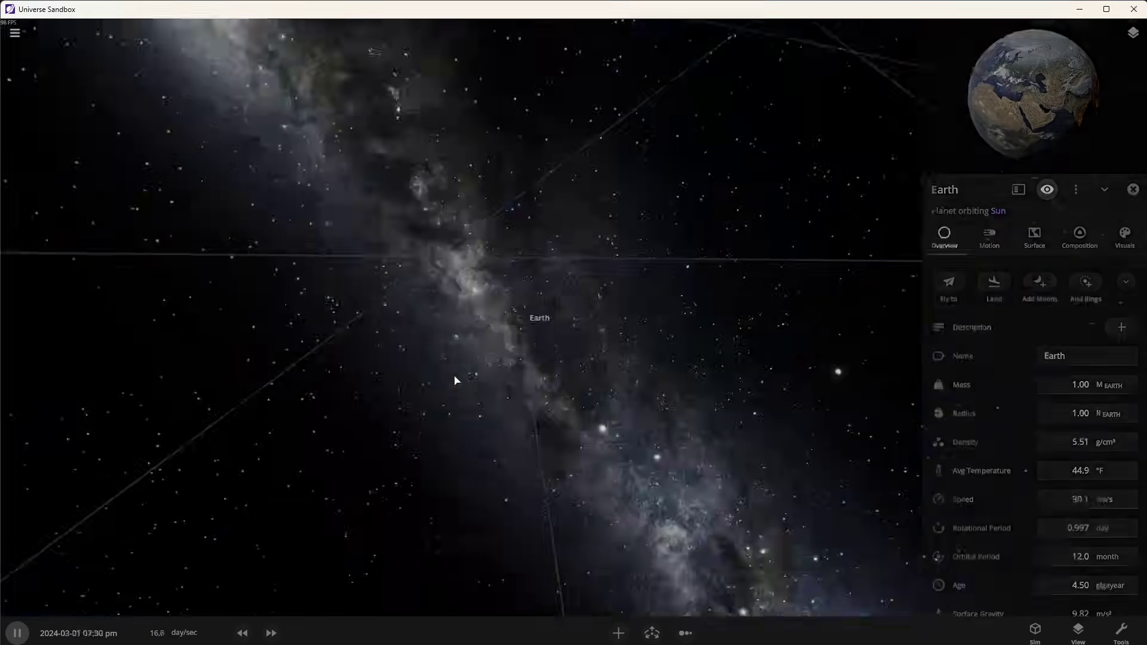
pyautogui.scroll(-5, 695, 458)
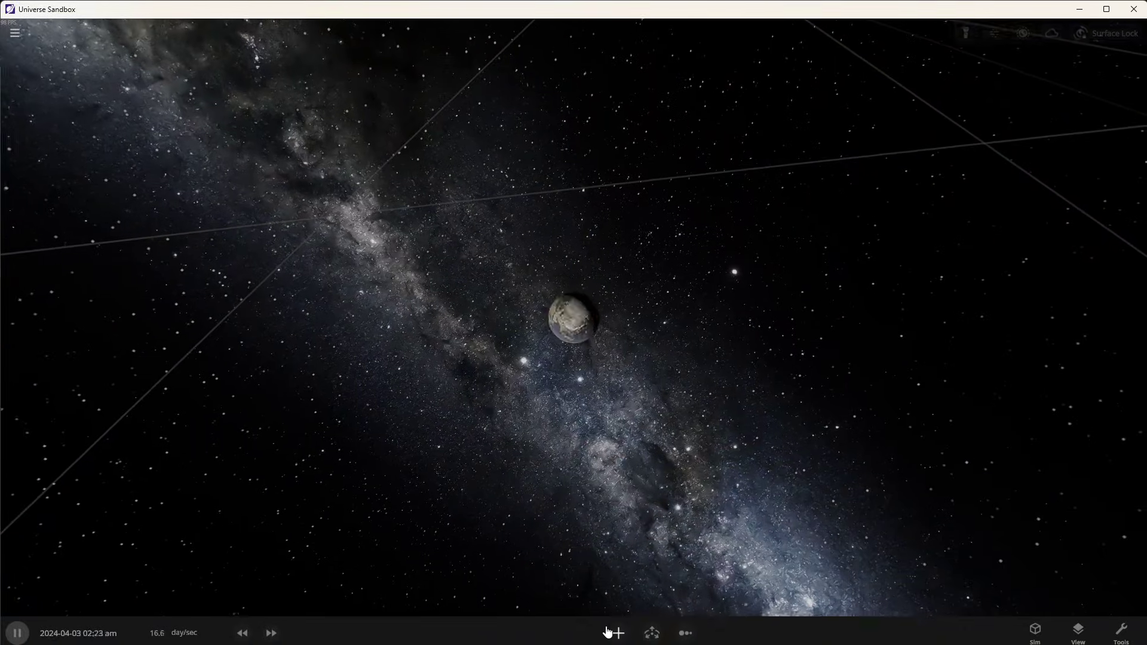
pyautogui.click(619, 633)
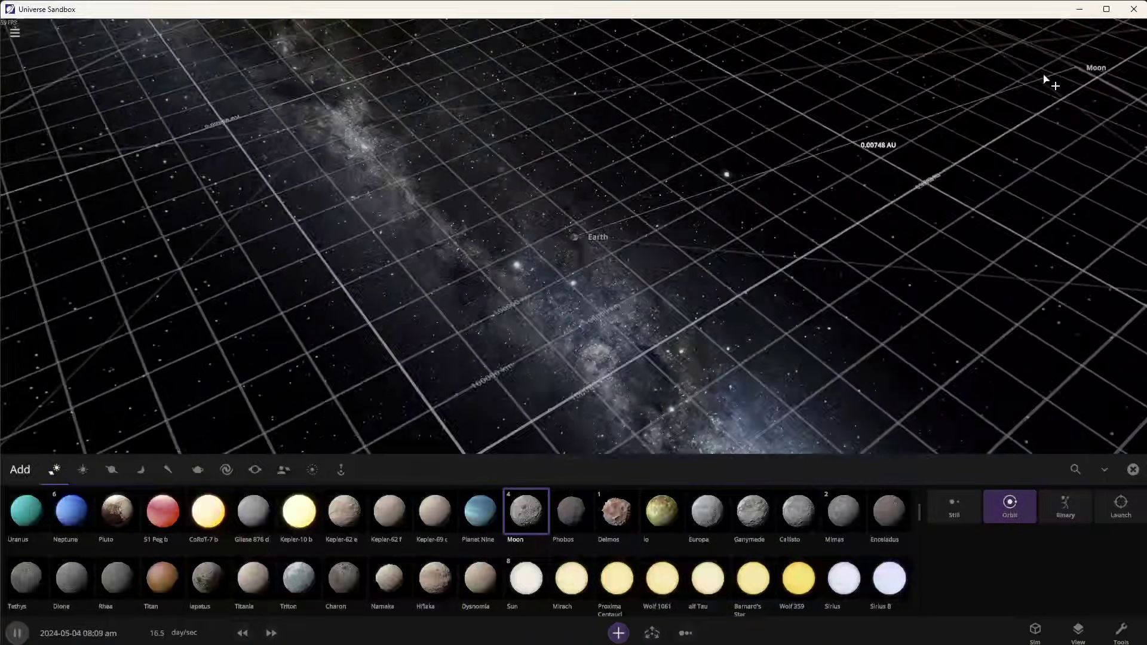
# Start a new empty simulation from the main menu.
pyautogui.click(15, 33)
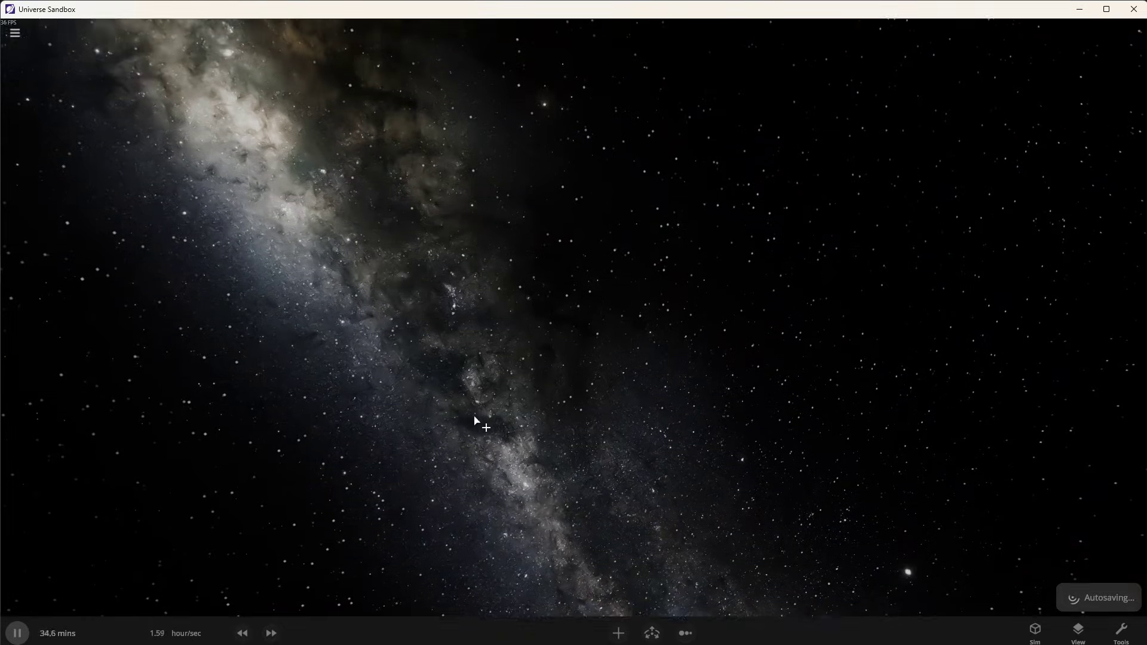
pyautogui.click(15, 33)
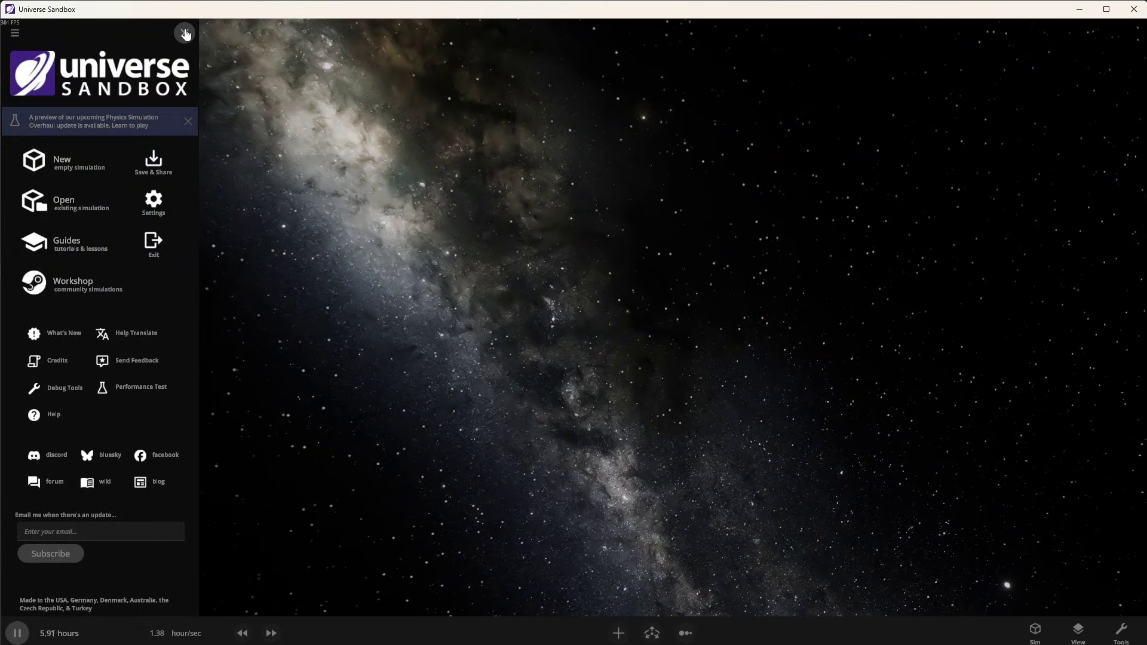
pyautogui.click(494, 243)
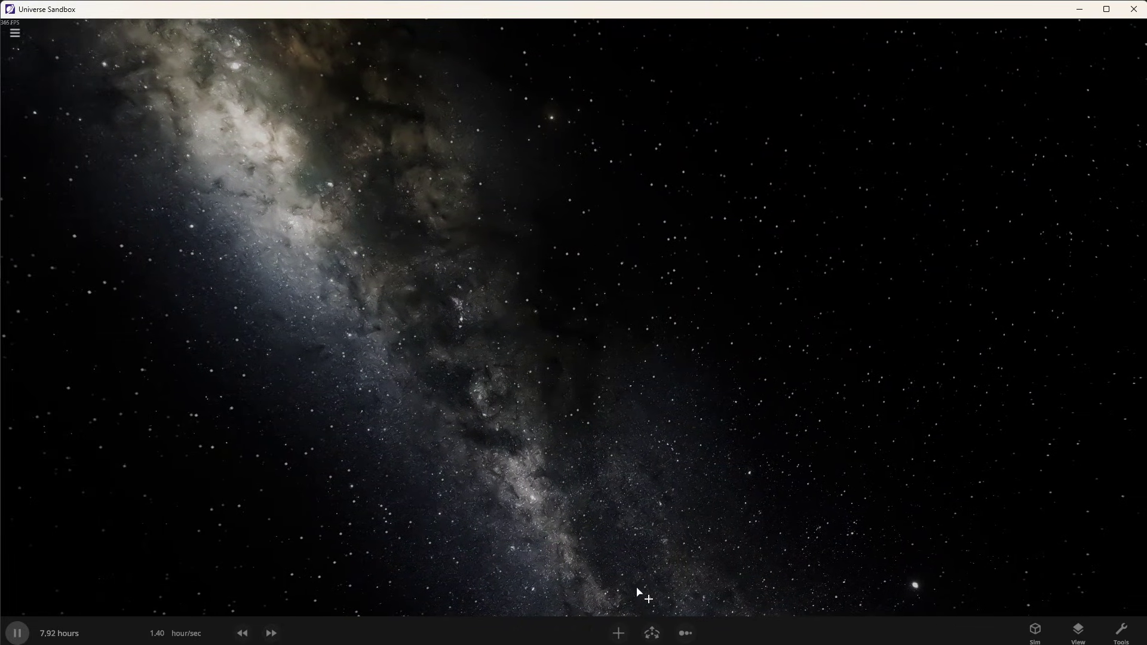
# Open the Add catalogue and scroll down to stars such as EV Lacertae.
pyautogui.click(619, 634)
pyautogui.scroll(-2, 595, 528)
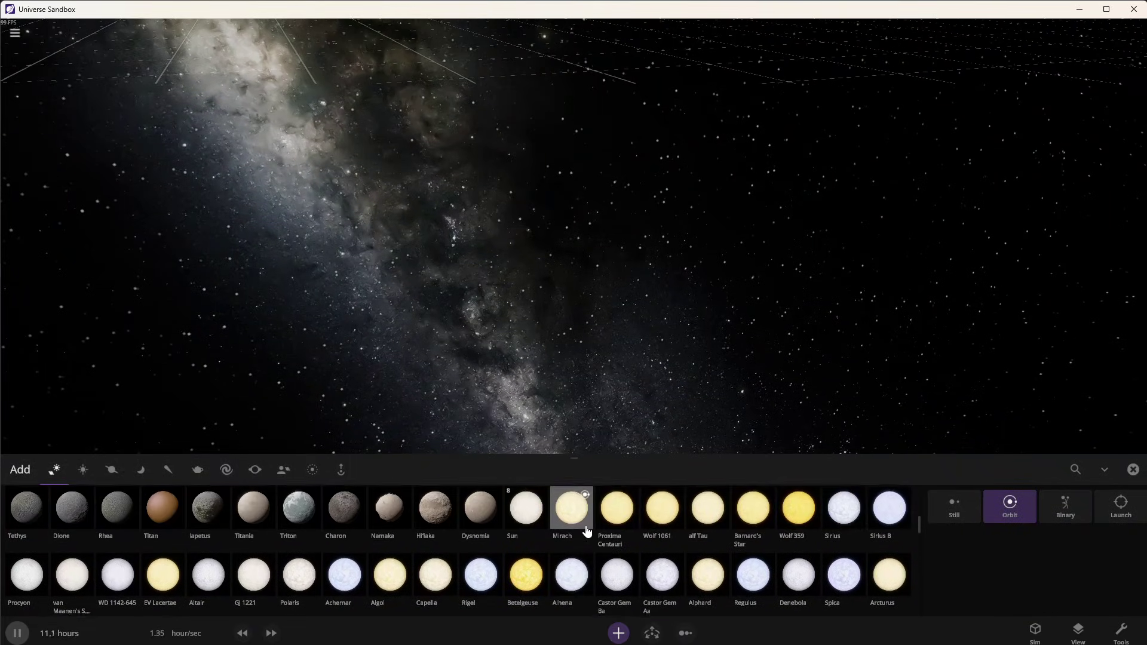
pyautogui.scroll(-5, 380, 598)
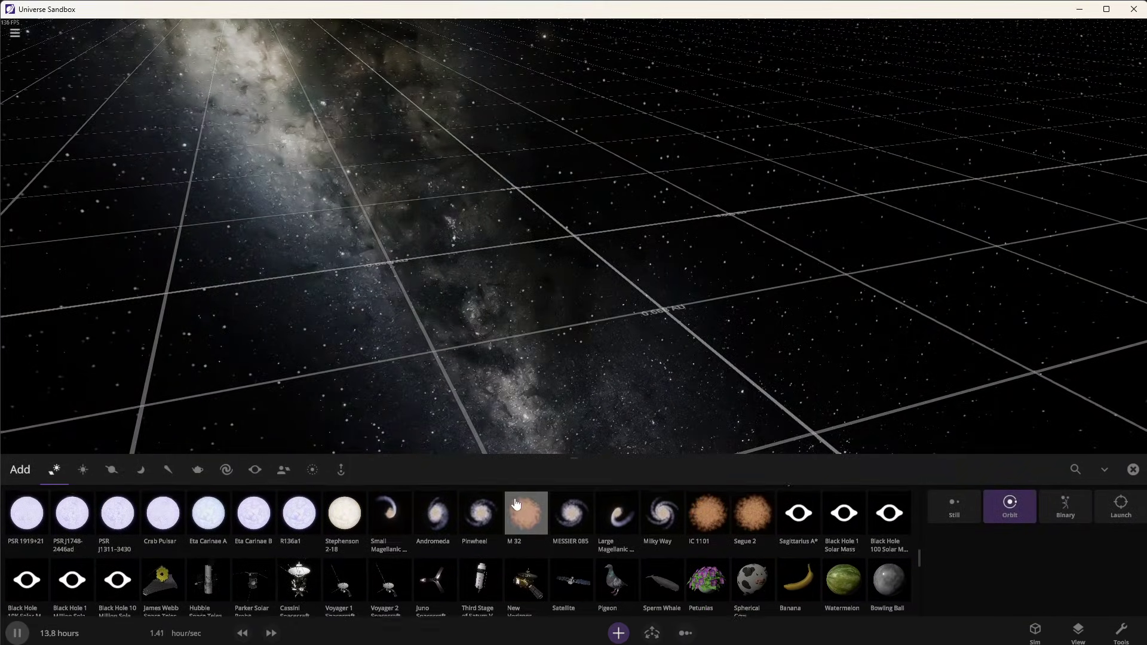
pyautogui.scroll(-8, 275, 550)
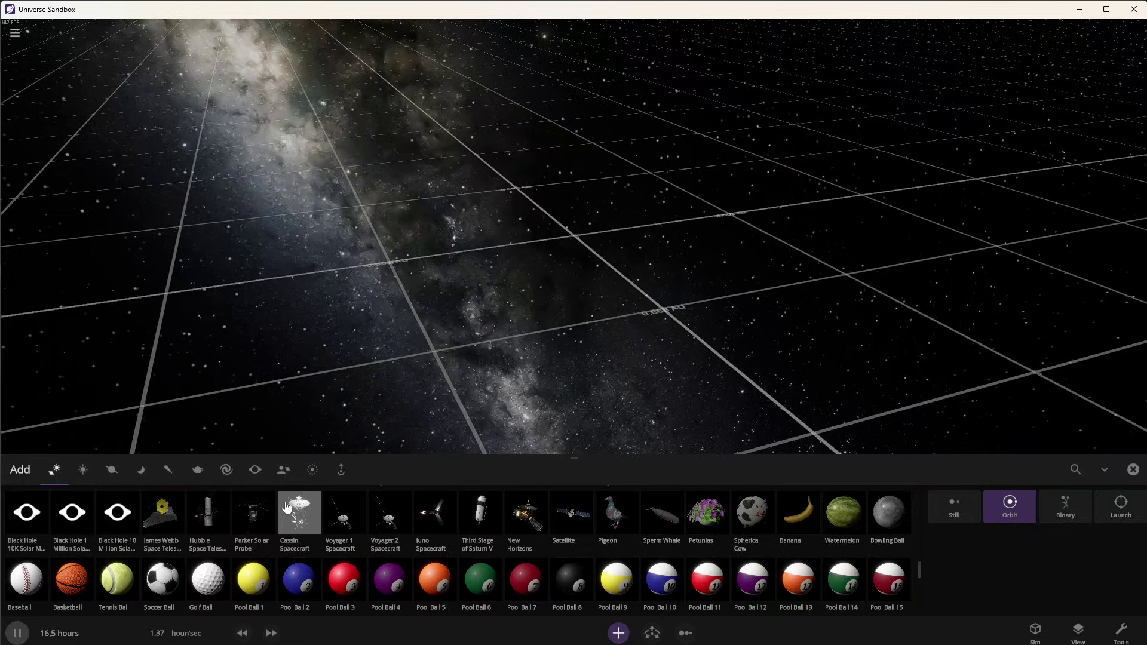
pyautogui.scroll(1, 287, 508)
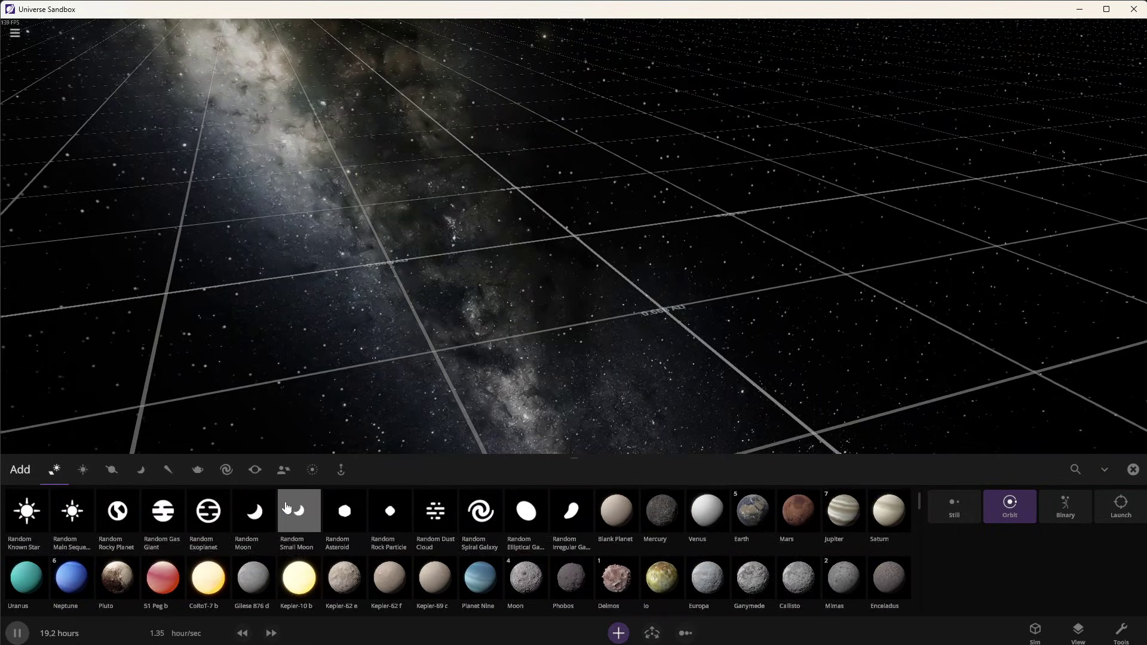
pyautogui.scroll(-3, 286, 506)
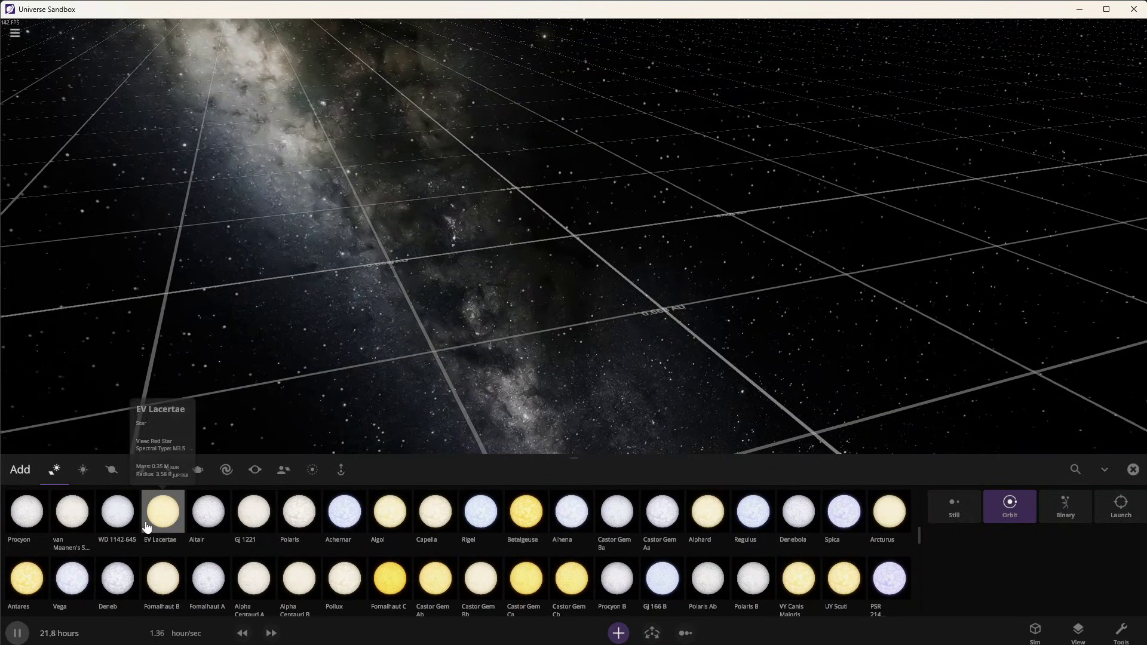
# Place van Maanen's Star in empty space, pick Earth to add, then zoom out and tilt the view.
pyautogui.click(72, 575)
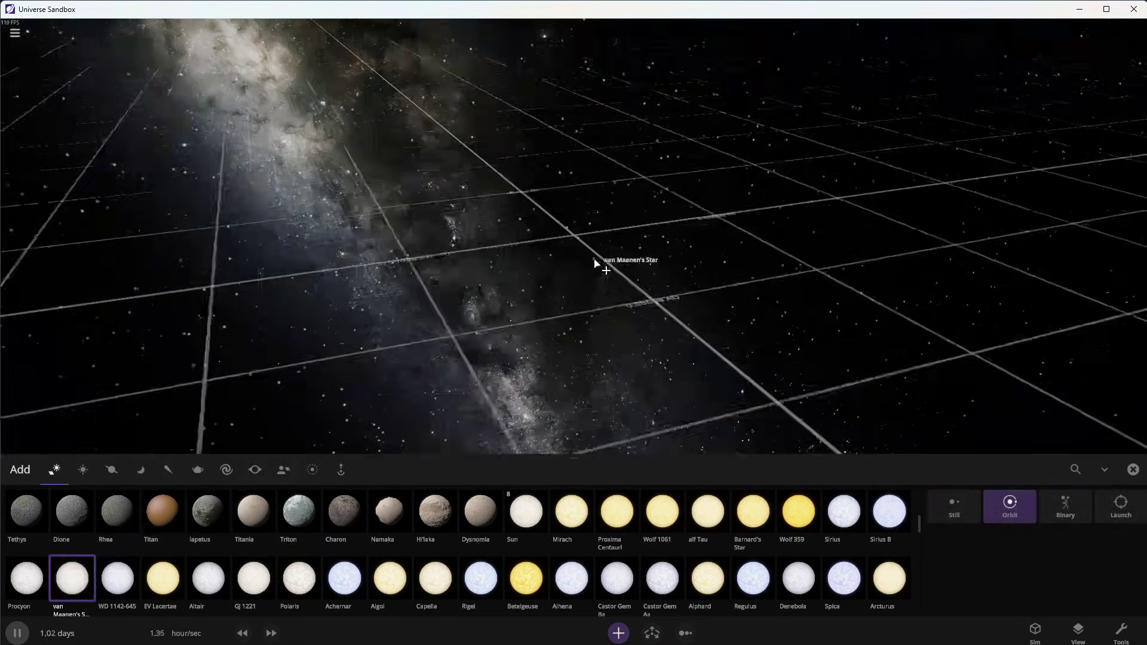
pyautogui.click(587, 249)
pyautogui.scroll(3, 706, 503)
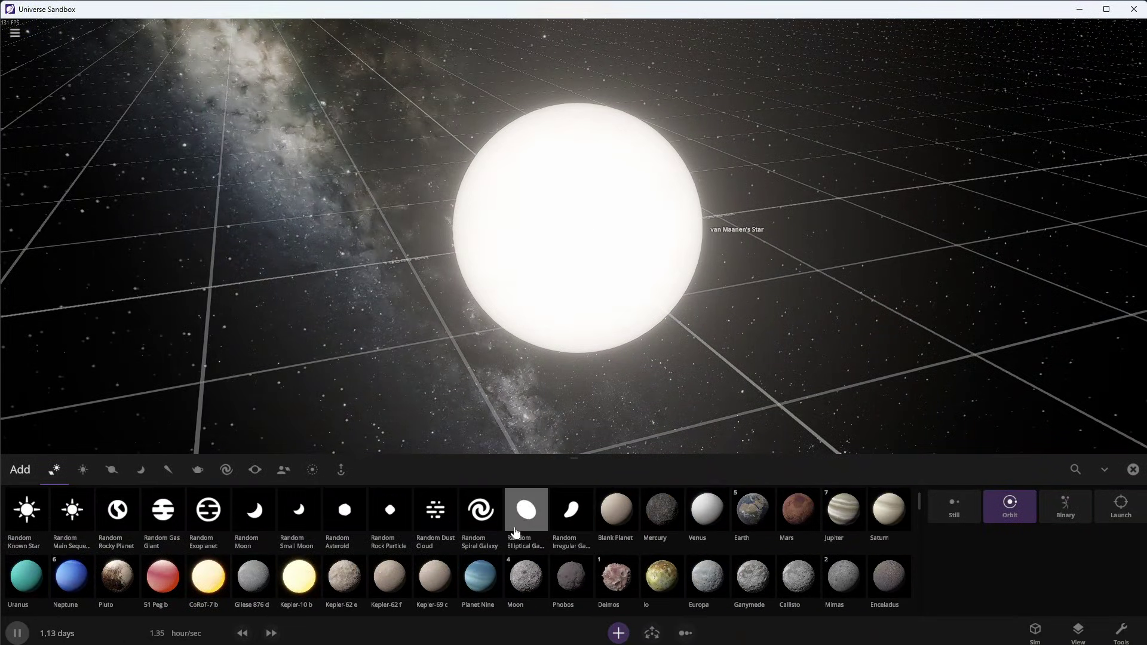
pyautogui.click(753, 511)
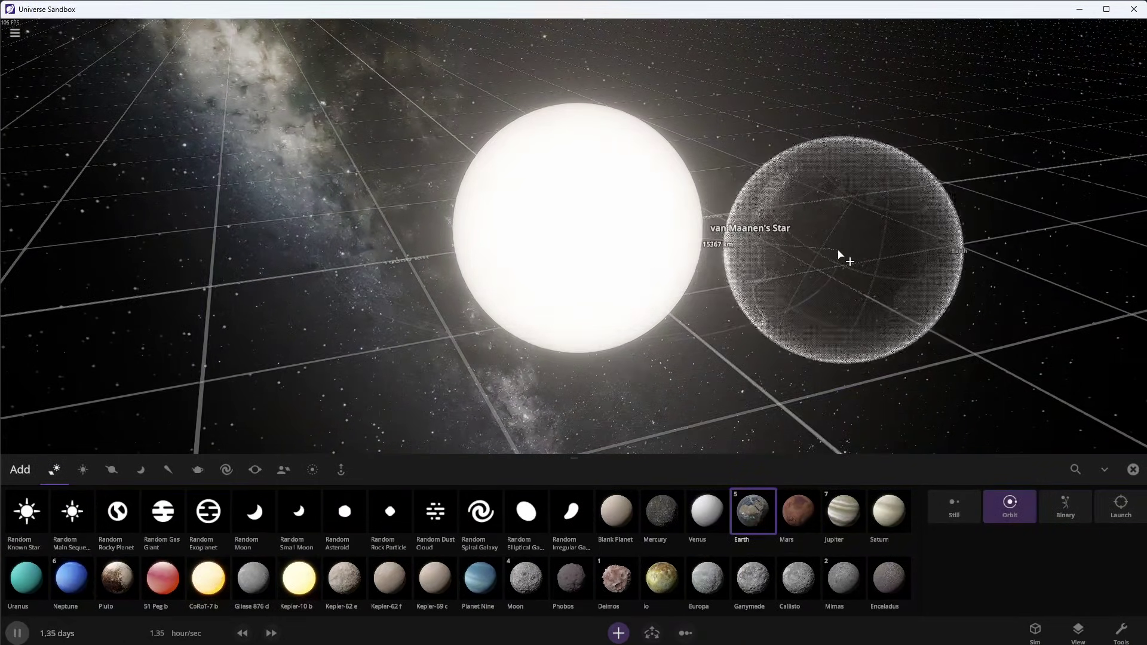
pyautogui.scroll(-5, 822, 251)
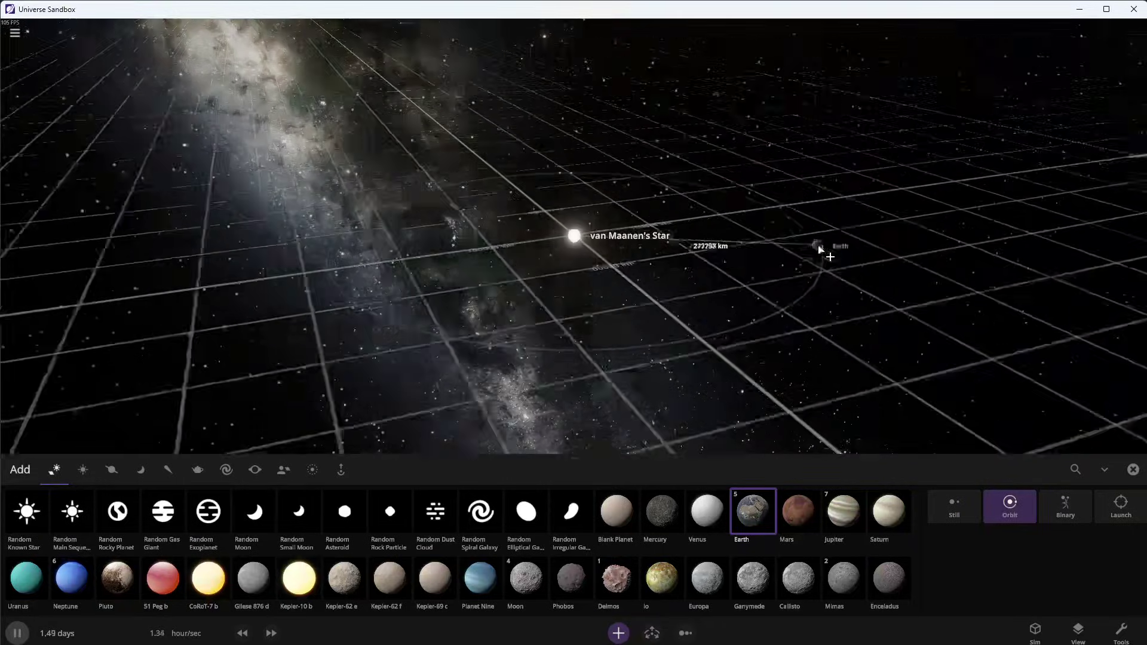
pyautogui.scroll(-3, 822, 251)
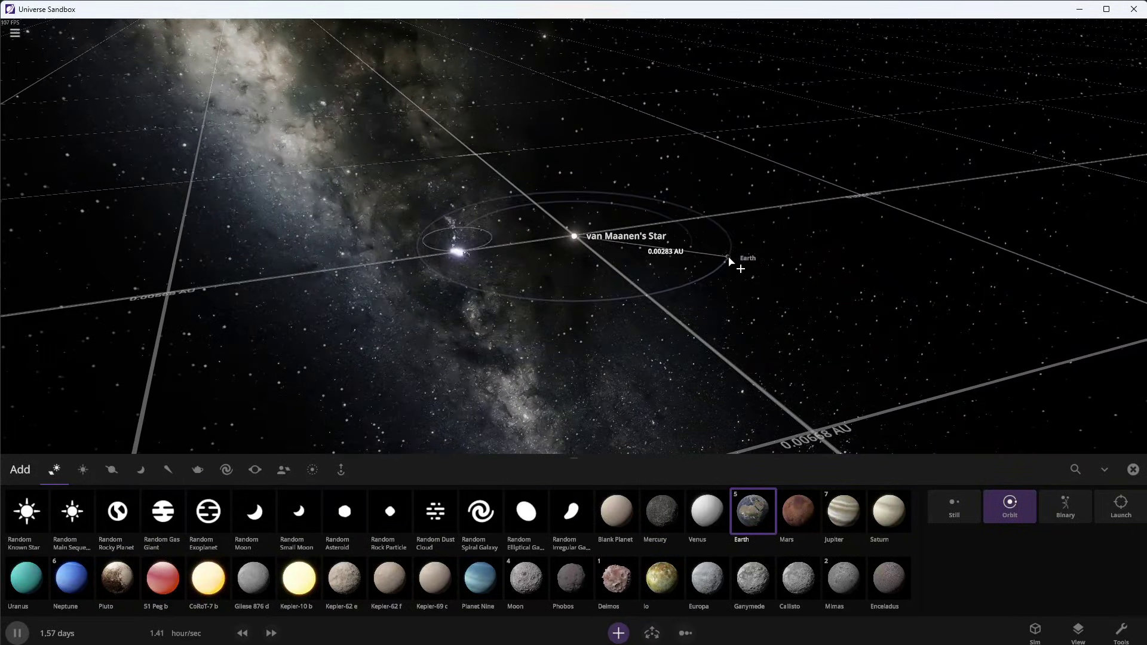
pyautogui.moveTo(729, 261); pyautogui.dragTo(648, 436)
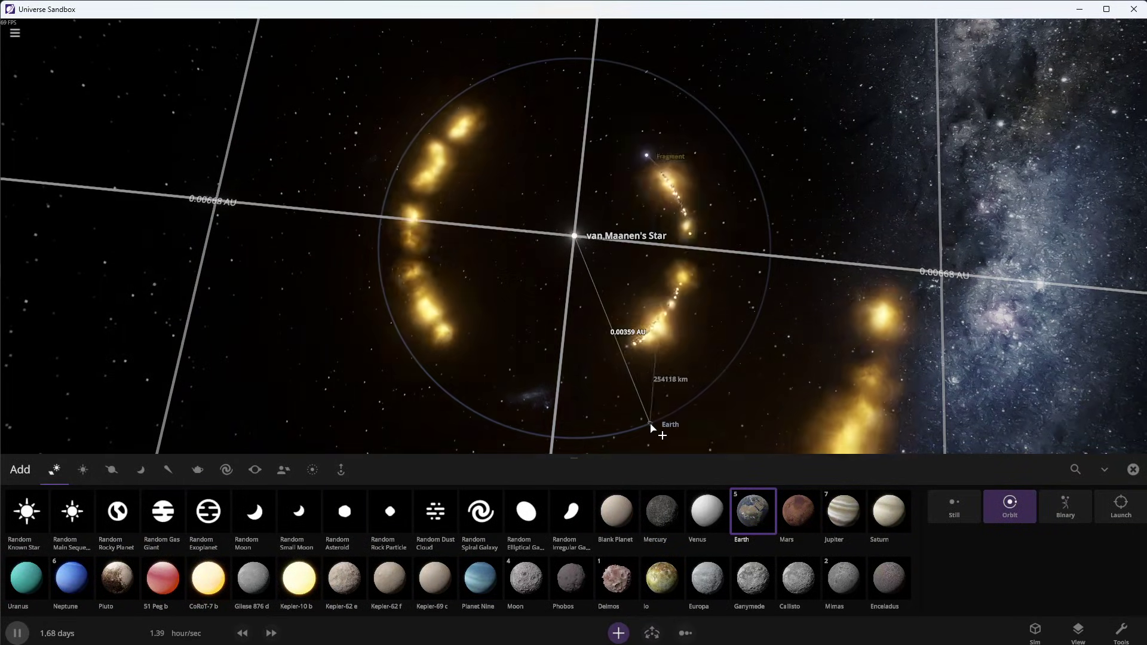
# Select van Maanen's Star and drag its Speed slider down to 0.215 m/s.
pyautogui.click(1134, 469)
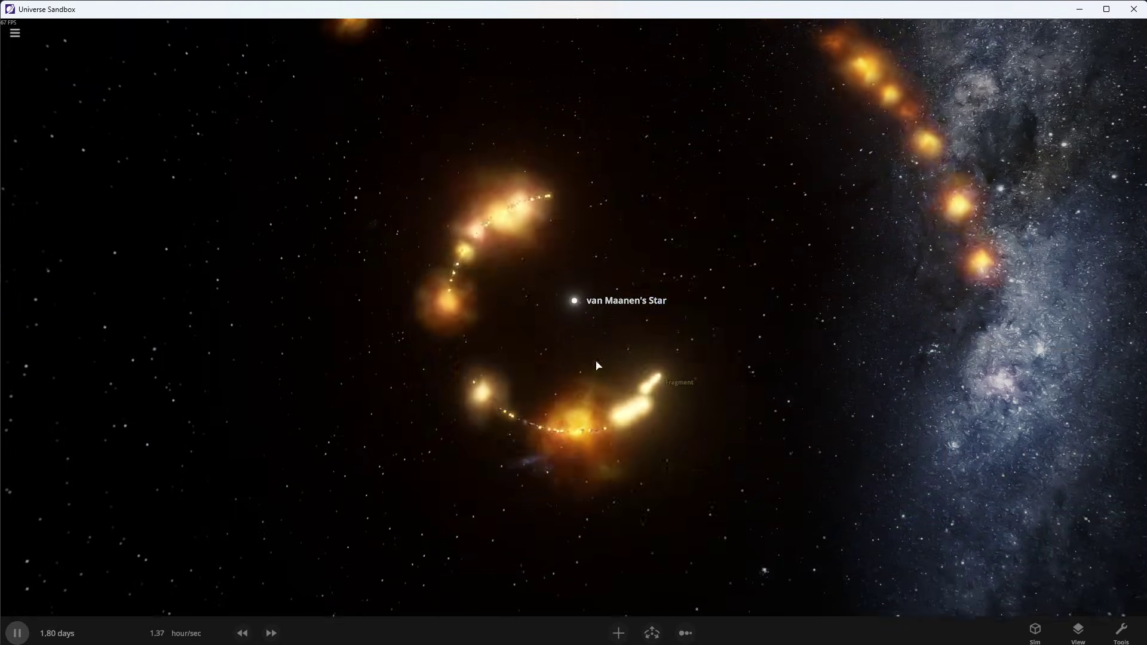
pyautogui.click(574, 301)
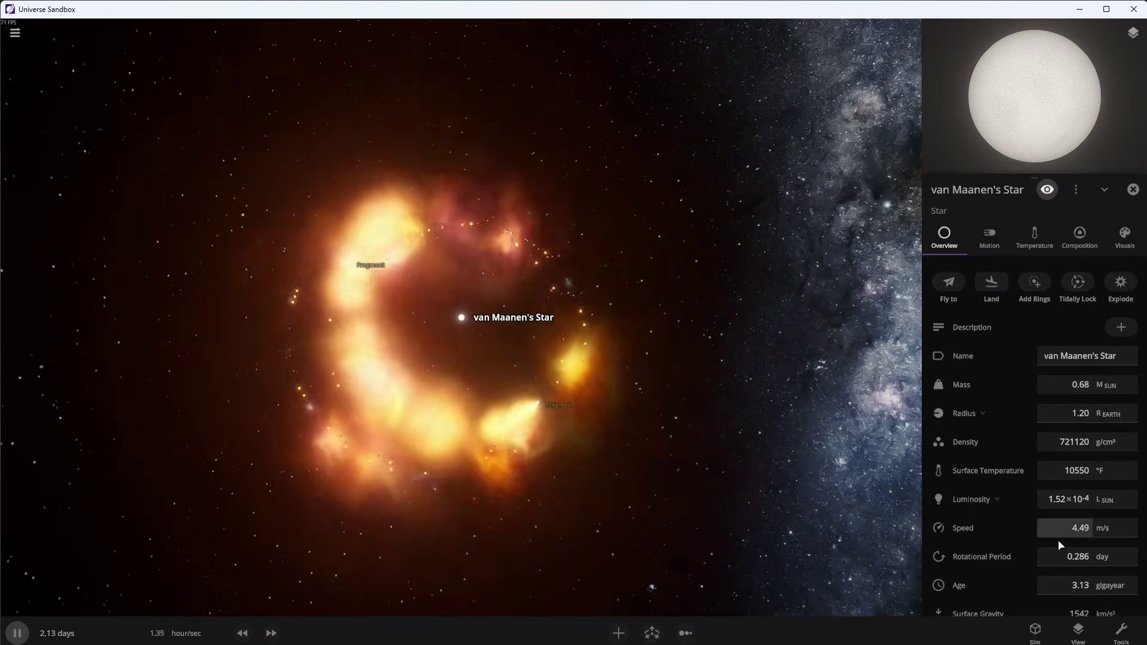
pyautogui.click(1060, 545)
pyautogui.moveTo(1034, 585)
pyautogui.mouseDown()
pyautogui.moveTo(940, 607)
pyautogui.moveTo(674, 602)
pyautogui.mouseUp()
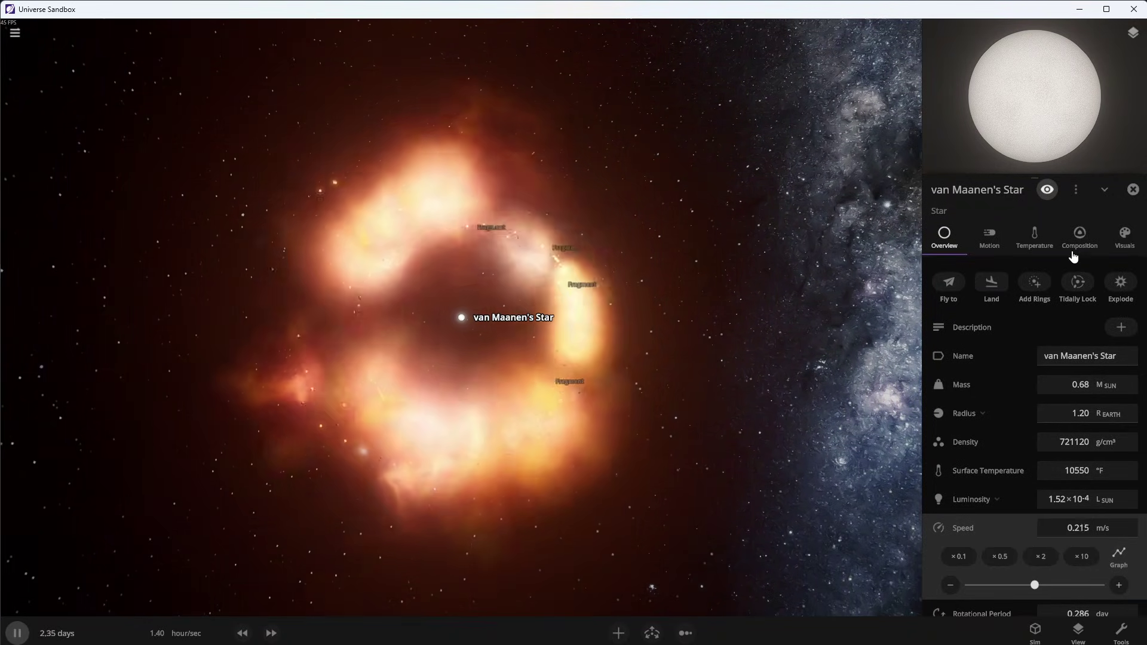
# Check the star's composition, return to its Overview, and orbit the camera around the debris cloud.
pyautogui.click(1062, 248)
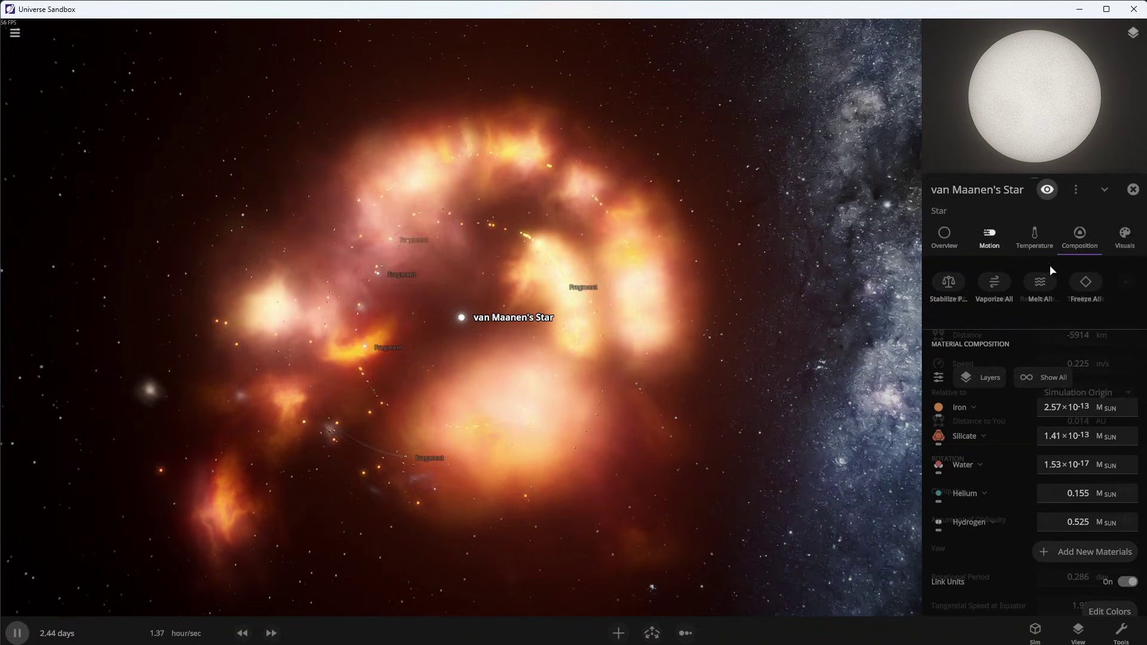
pyautogui.scroll(-10, 1016, 436)
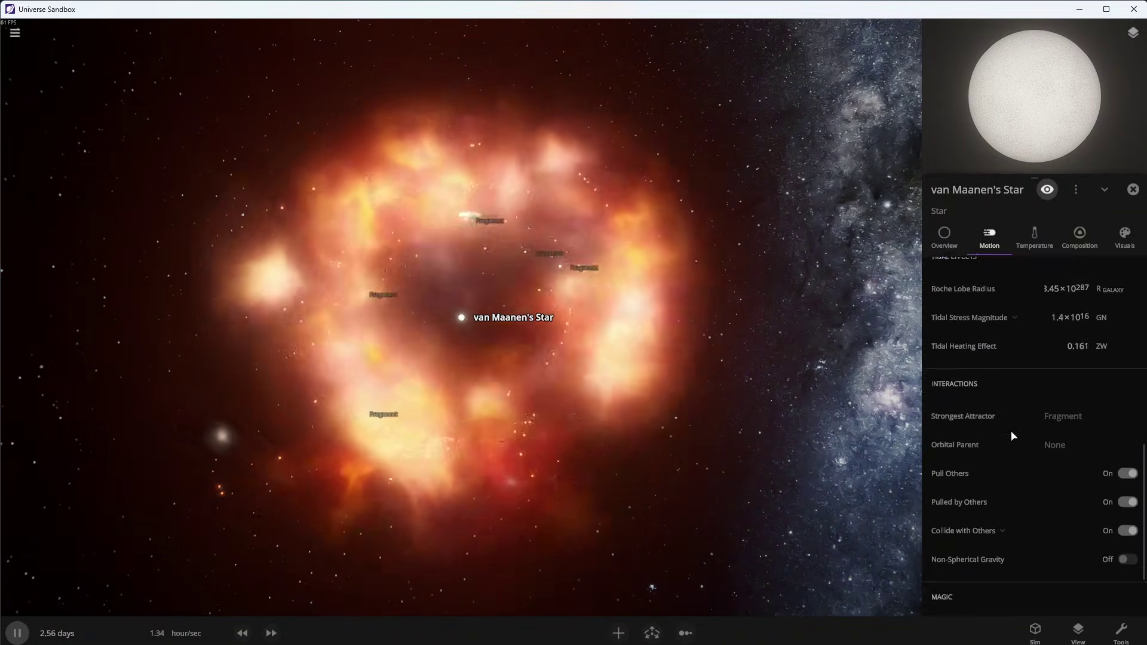
pyautogui.scroll(-2, 1015, 436)
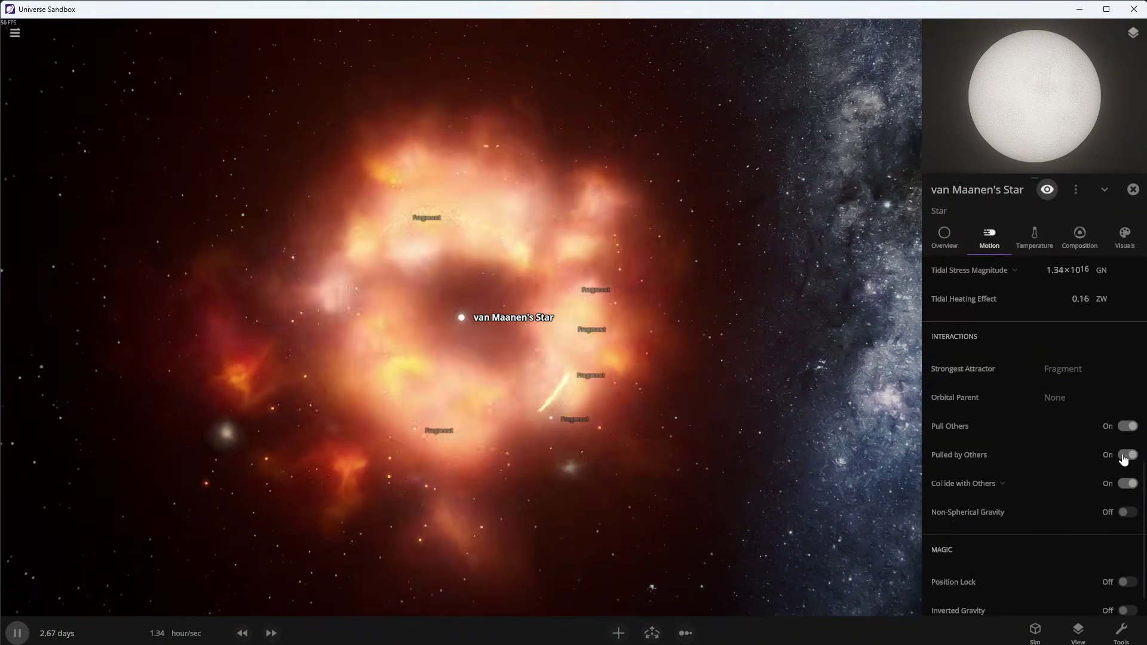
pyautogui.click(945, 237)
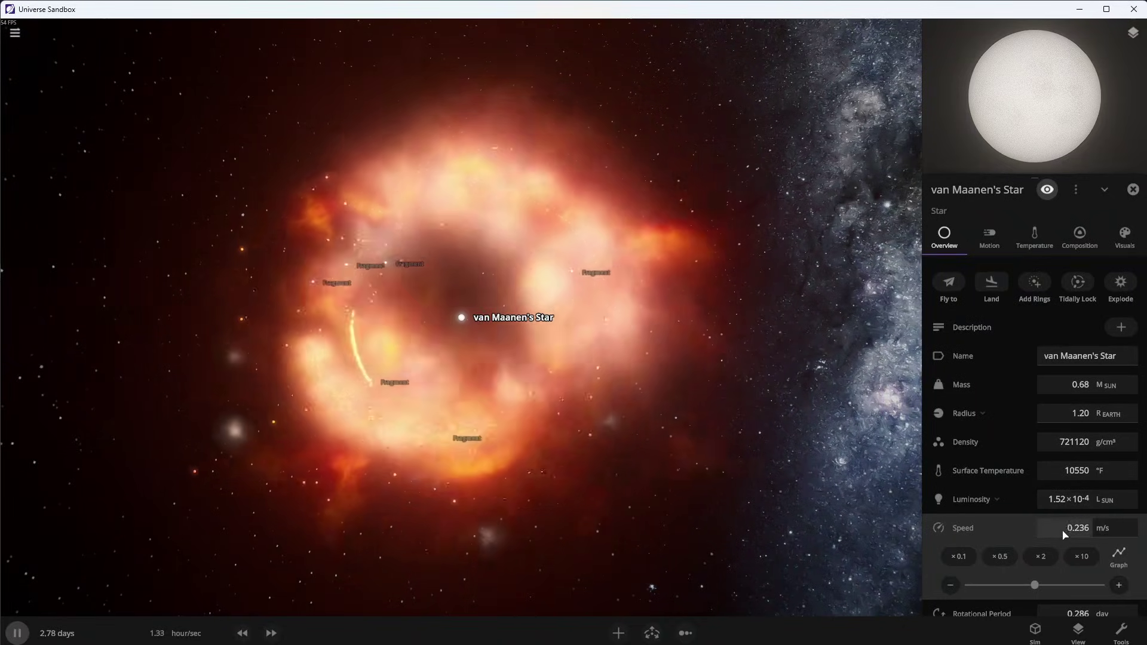
pyautogui.moveTo(762, 463); pyautogui.dragTo(576, 436)
pyautogui.moveTo(623, 377); pyautogui.dragTo(607, 425)
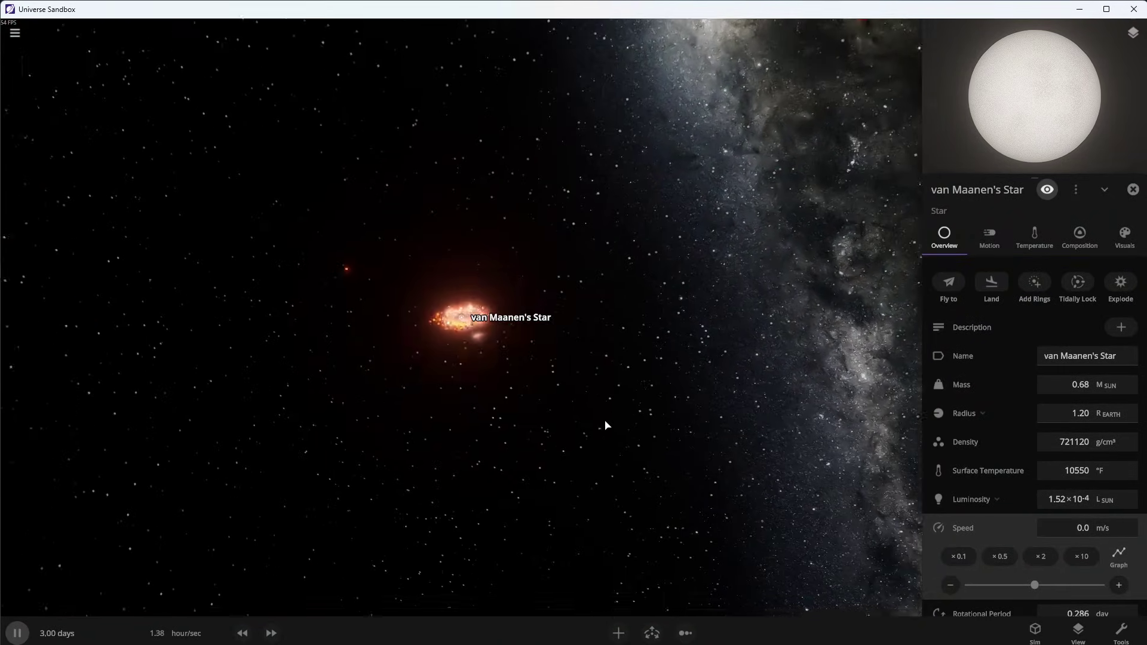
# Start a new simulation and place van Maanen's Star from the star list.
pyautogui.click(15, 33)
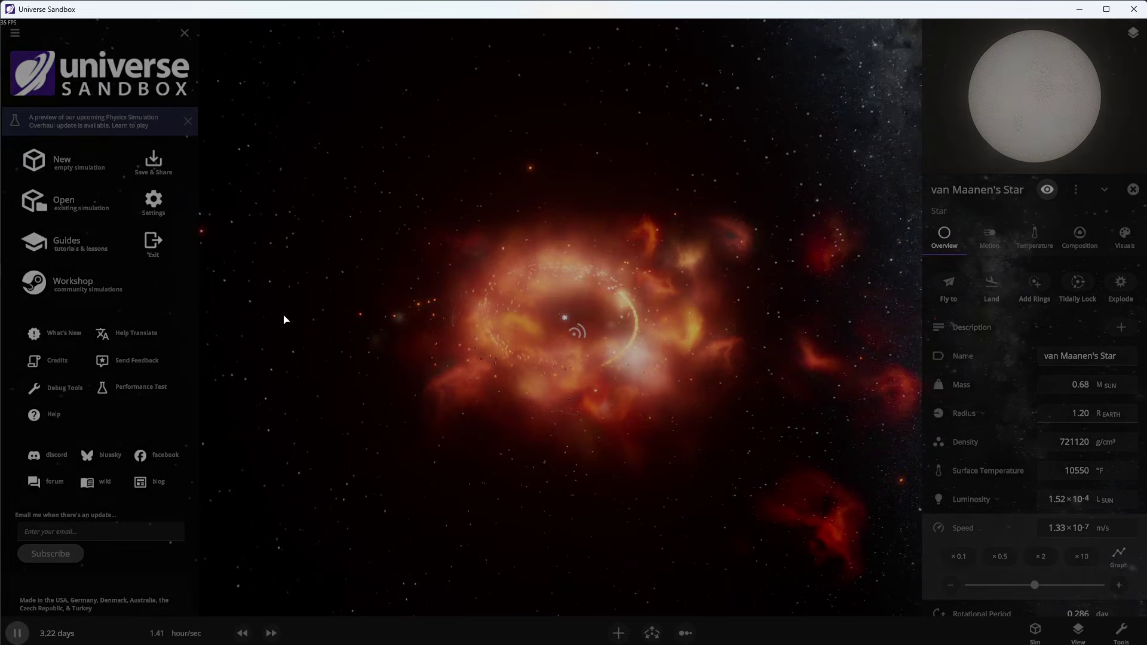
pyautogui.click(285, 320)
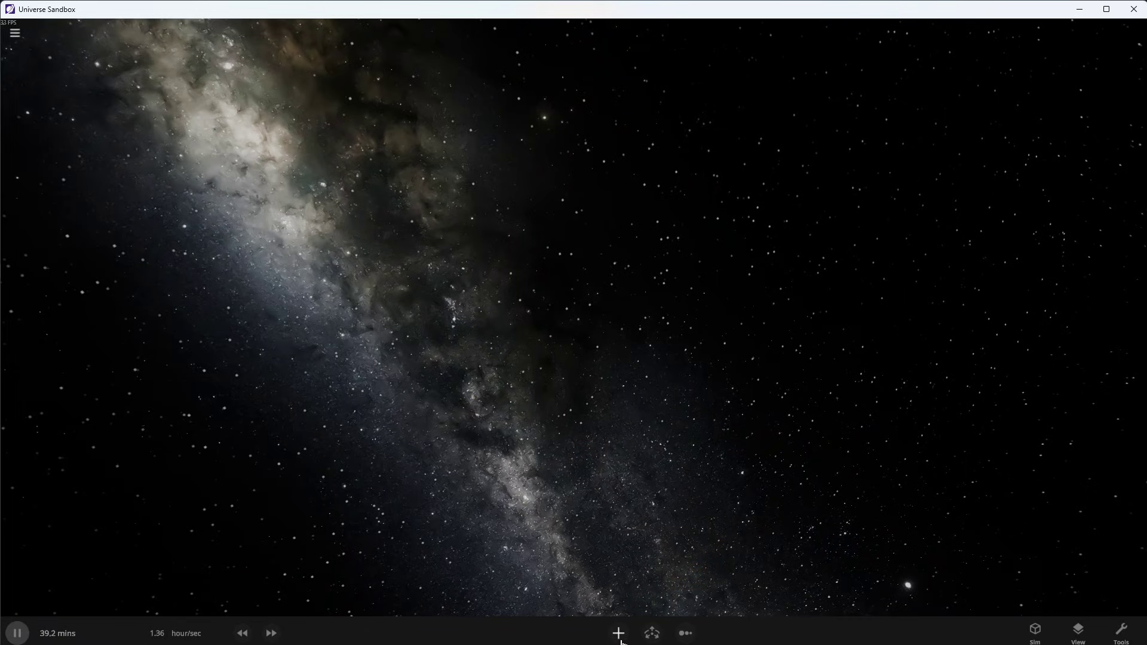
pyautogui.click(619, 633)
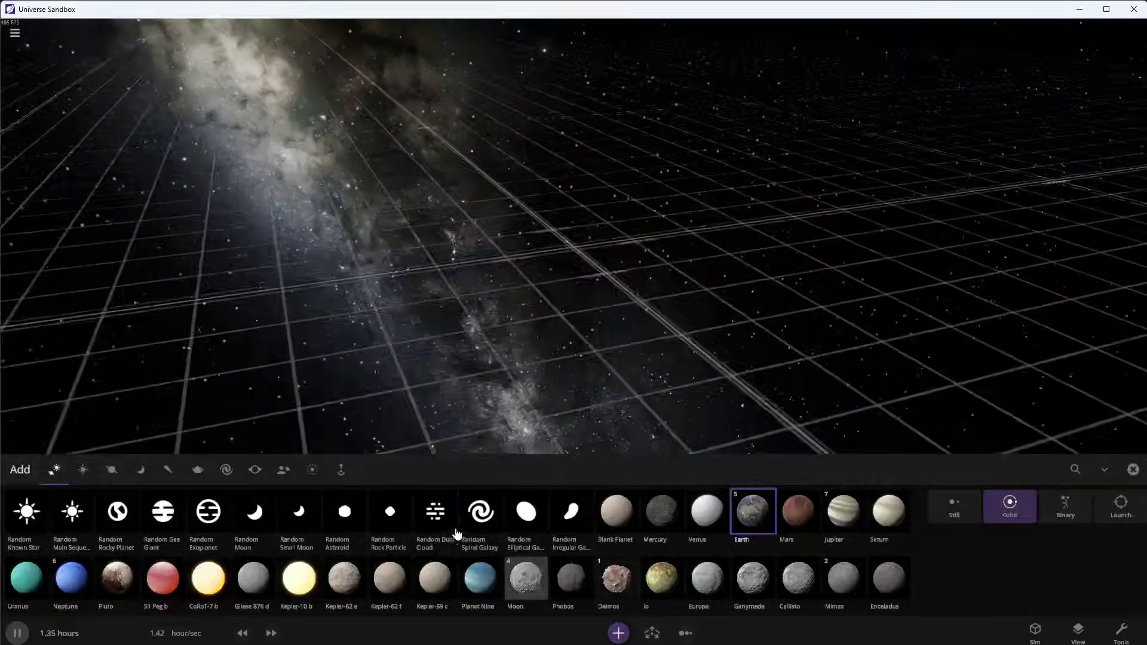
pyautogui.click(71, 513)
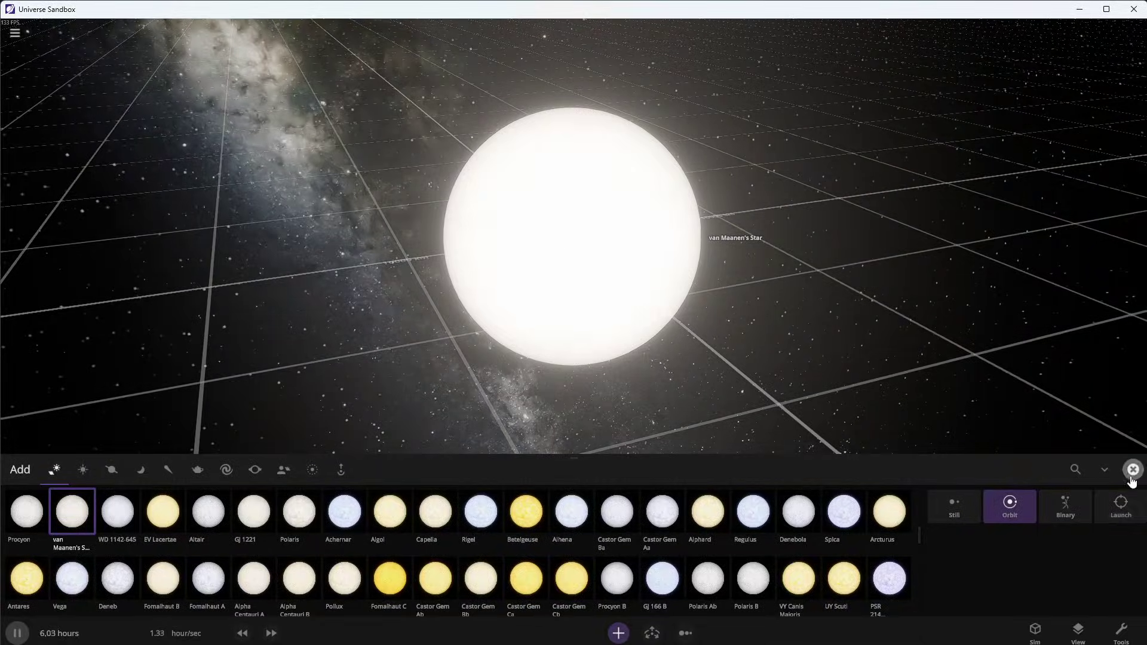
pyautogui.click(1132, 478)
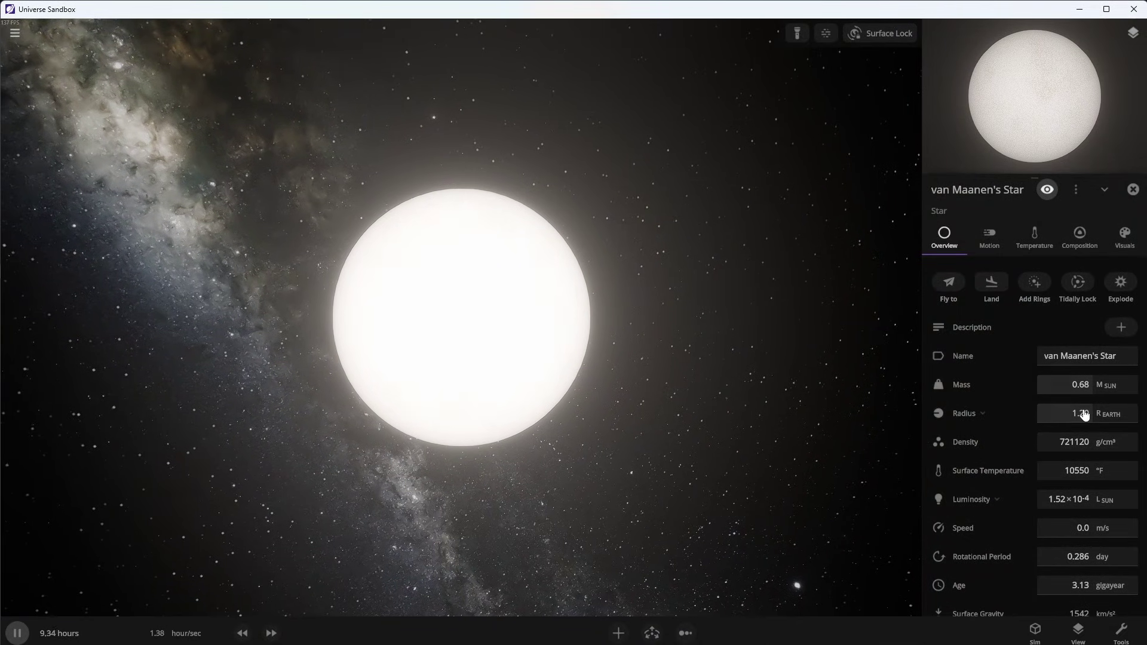
# Turn on the Habitable Zone overlay and tilt the camera to look down on it.
pyautogui.click(1001, 255)
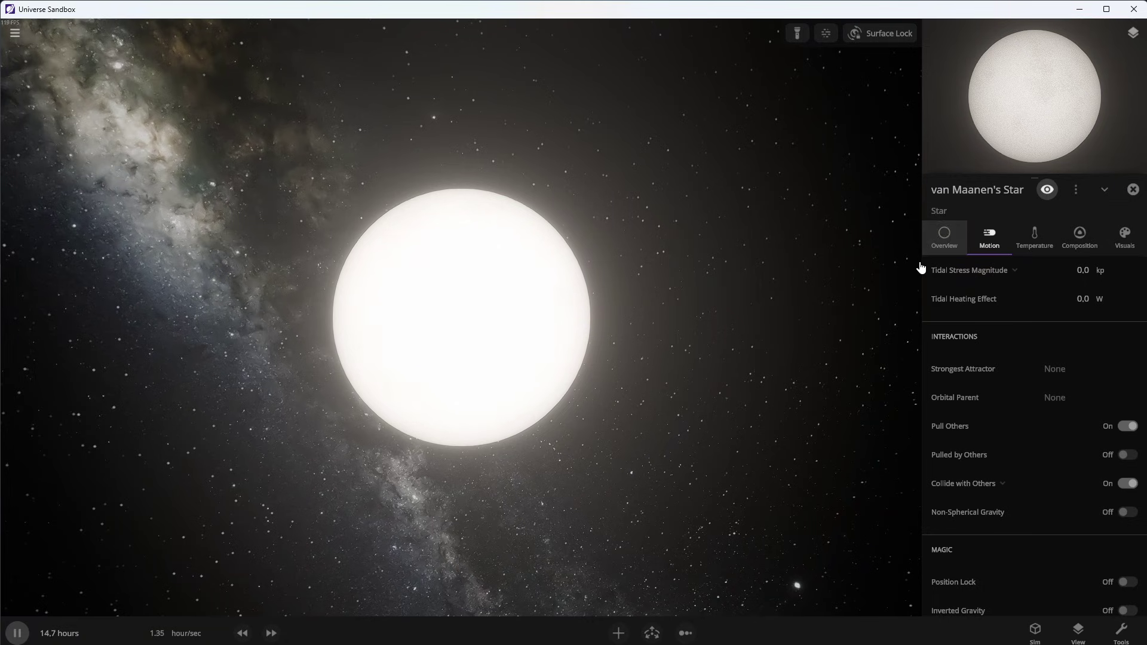
pyautogui.click(945, 236)
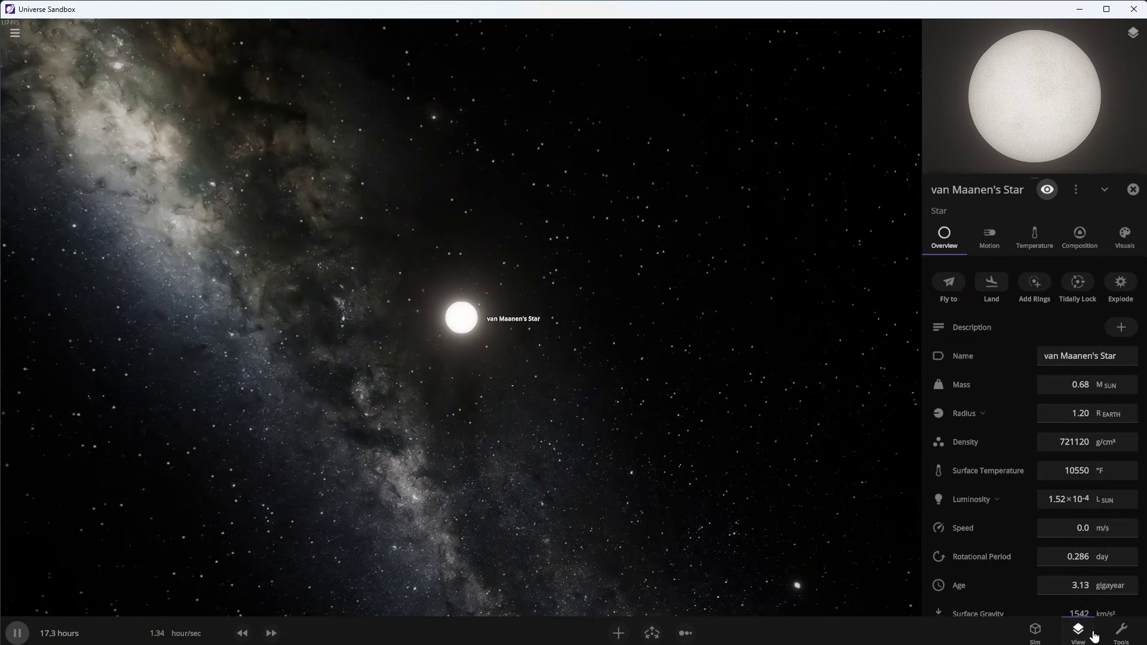
pyautogui.click(1094, 637)
pyautogui.scroll(-2, 836, 490)
pyautogui.click(813, 450)
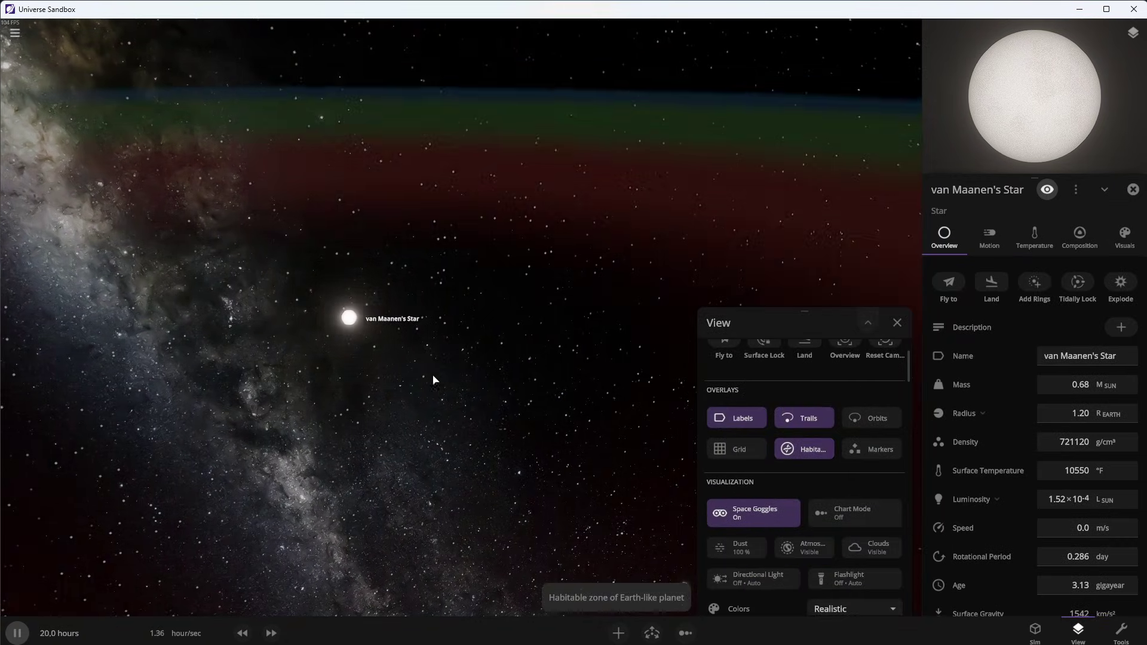
pyautogui.moveTo(434, 379)
pyautogui.mouseDown()
pyautogui.moveTo(423, 448)
pyautogui.moveTo(619, 601)
pyautogui.mouseUp()
# Add Earth in orbit around van Maanen's Star and close the add panels.
pyautogui.click(619, 632)
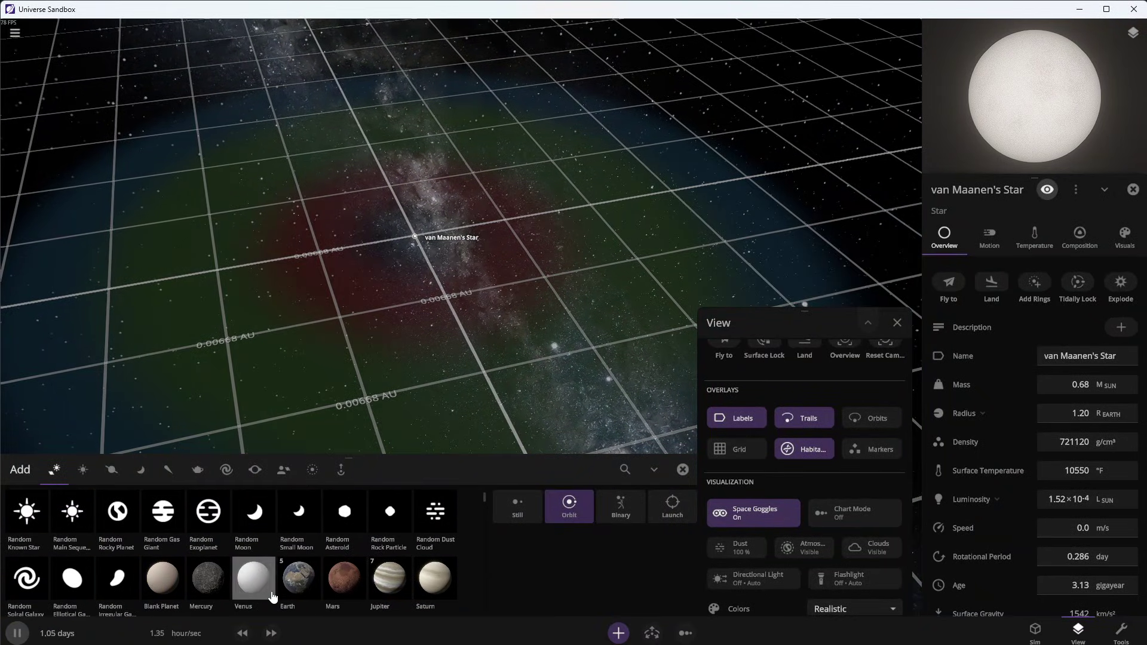
pyautogui.click(298, 575)
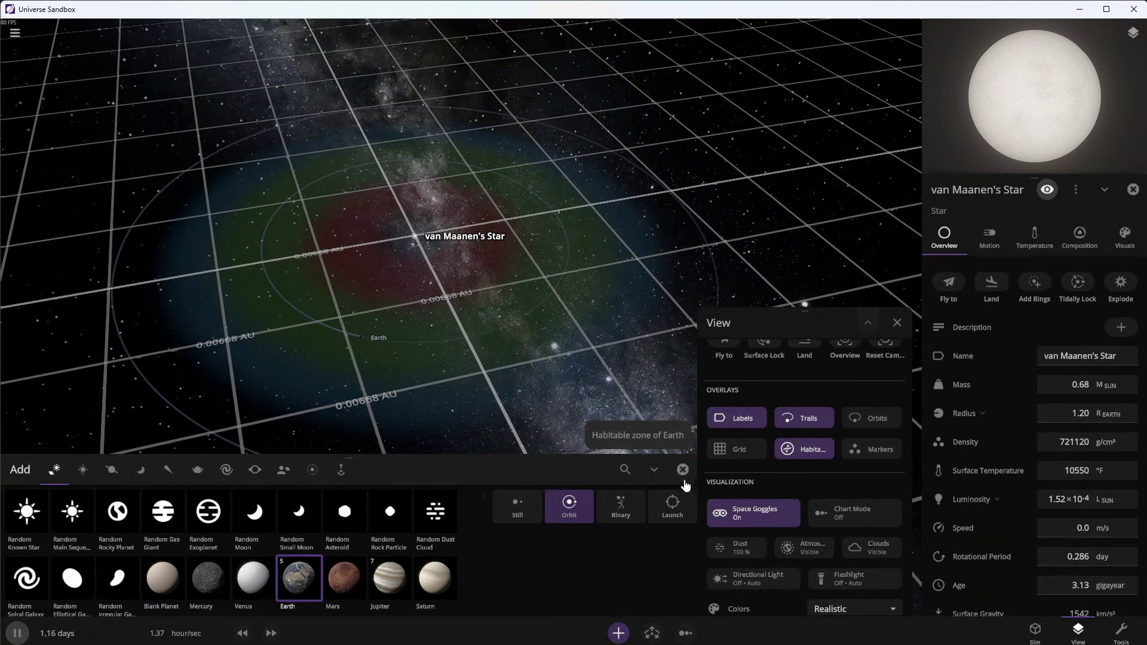
pyautogui.click(683, 470)
pyautogui.click(897, 323)
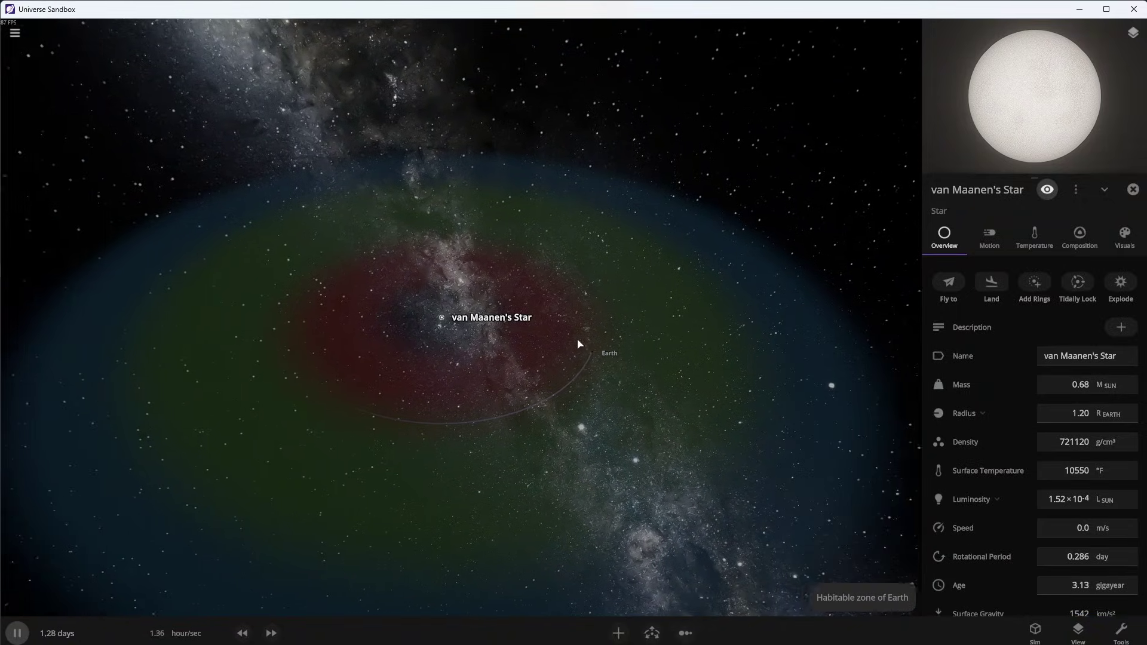
# Double-click Earth to follow it and orbit the camera to inspect its path around the star.
pyautogui.doubleClick(606, 312)
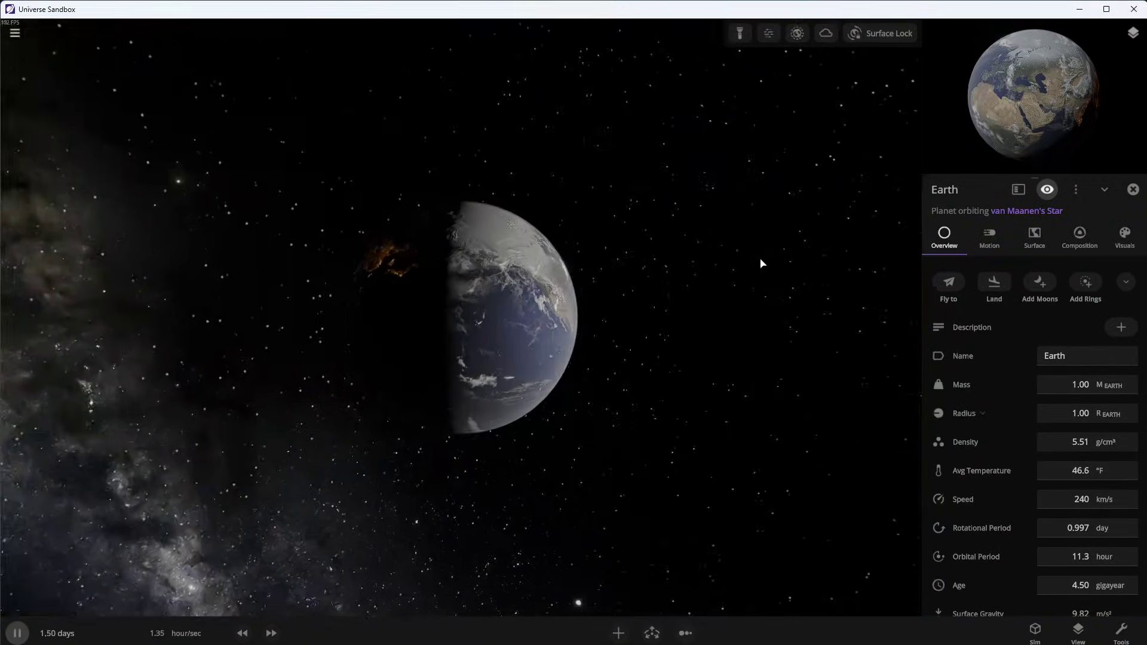
pyautogui.scroll(-5, 717, 263)
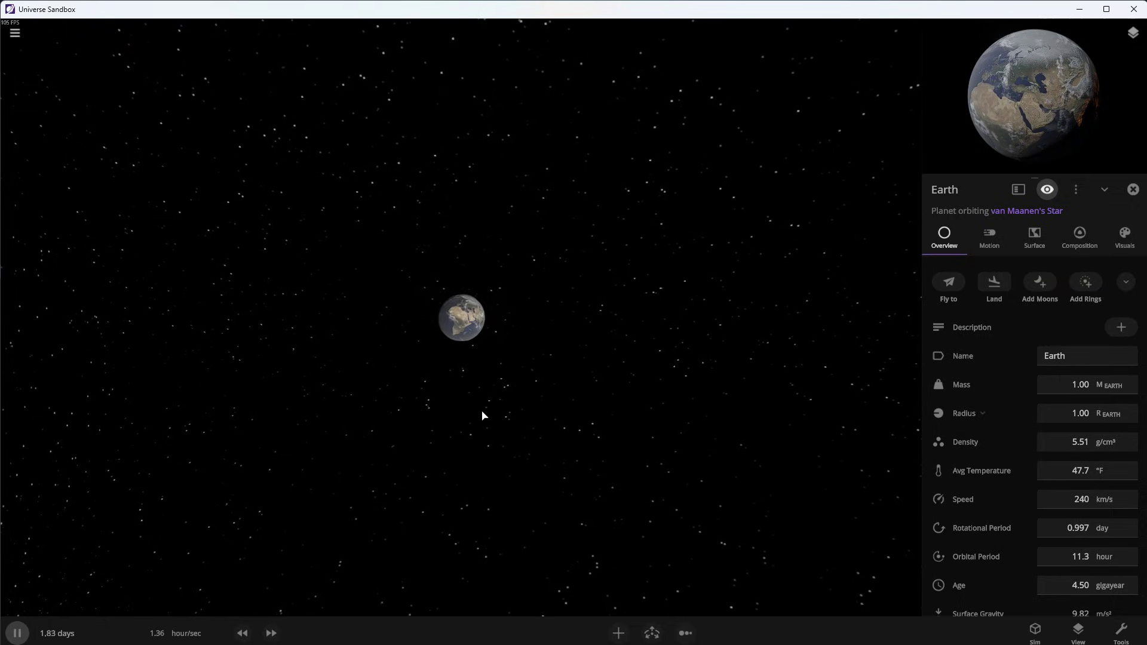
pyautogui.moveTo(484, 415)
pyautogui.mouseDown()
pyautogui.moveTo(543, 356)
pyautogui.moveTo(705, 426)
pyautogui.mouseUp()
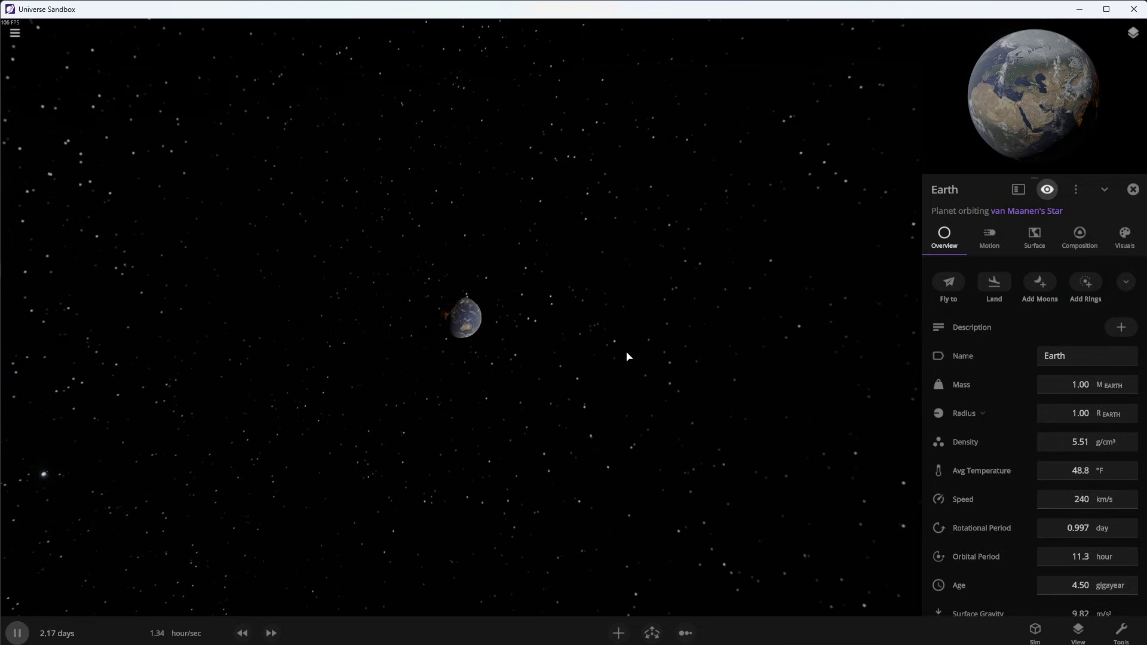
pyautogui.scroll(-5, 530, 317)
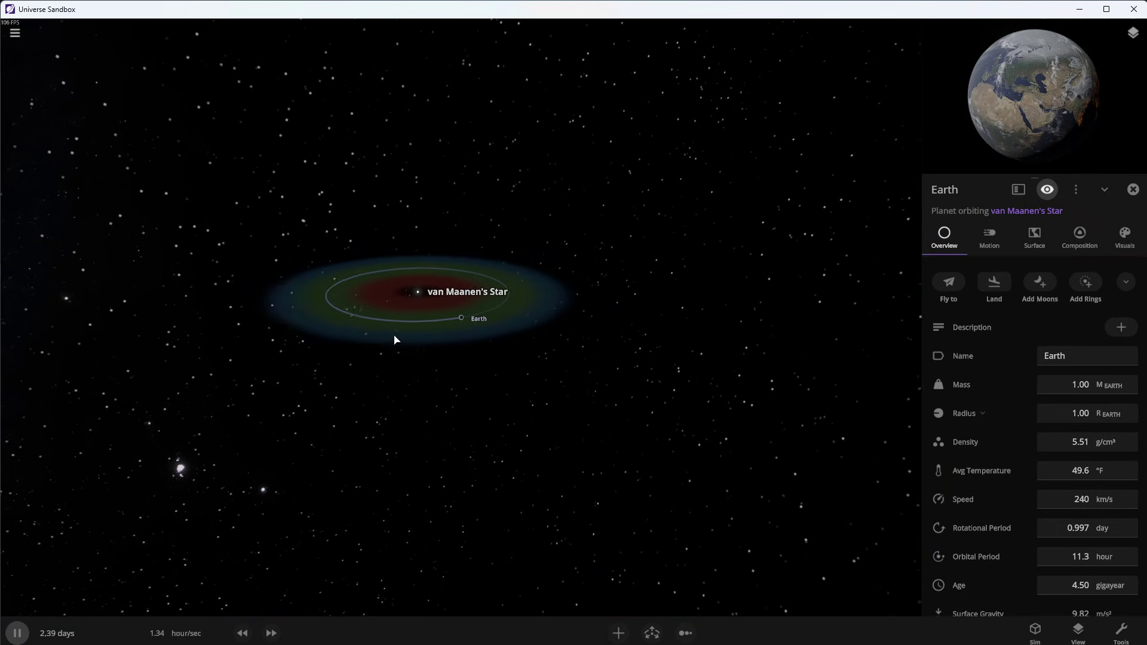
pyautogui.scroll(10, 379, 456)
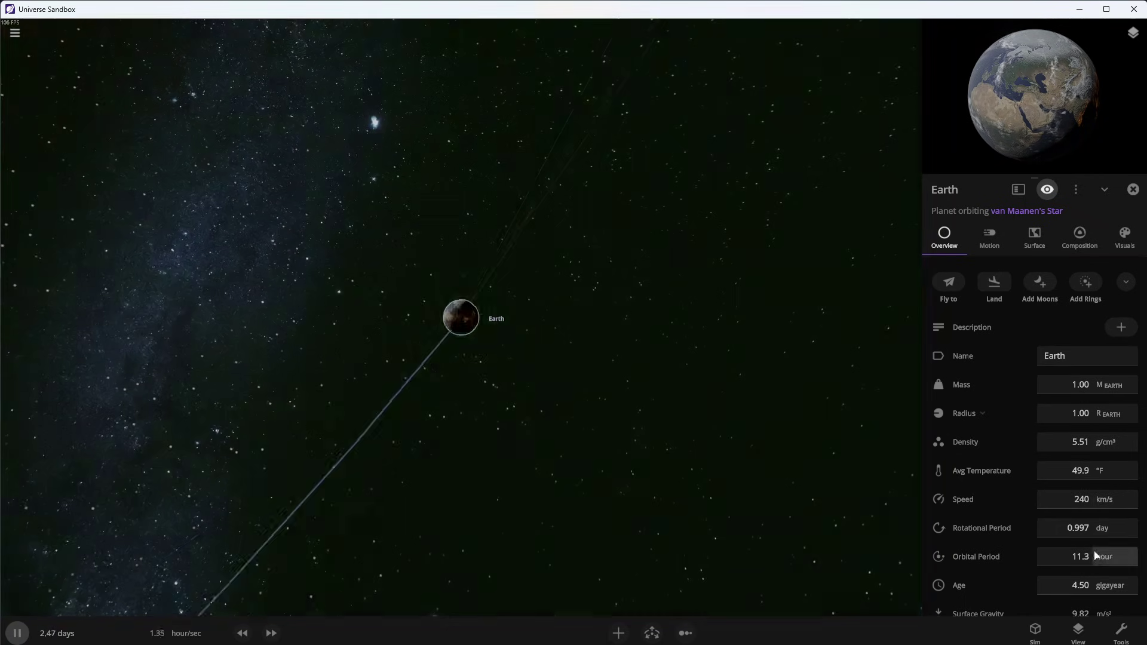
# Set Earth's rotational period to 2.00 days in its Overview properties.
pyautogui.click(1062, 531)
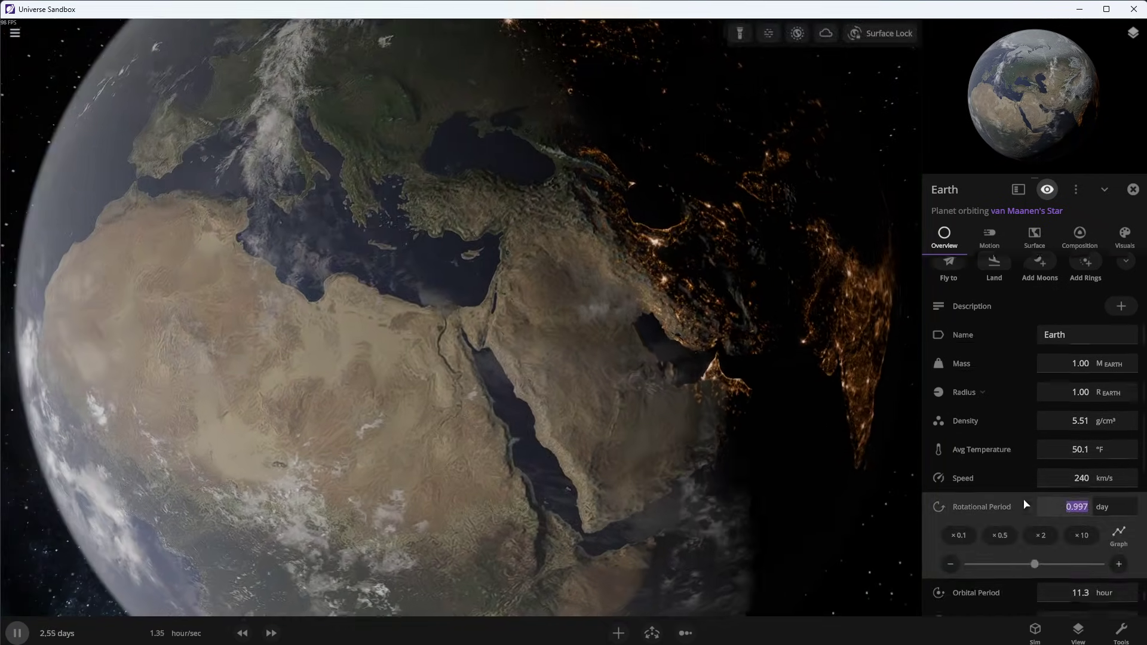
pyautogui.scroll(-2, 1031, 531)
pyautogui.click(1079, 533)
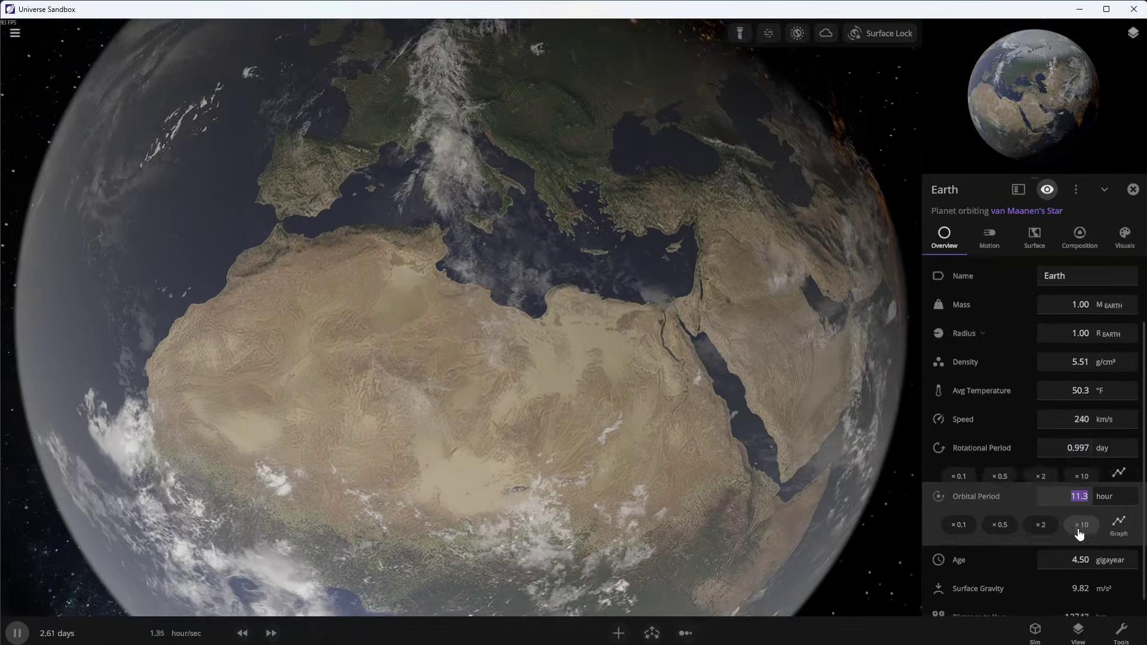
pyautogui.scroll(-5, 608, 517)
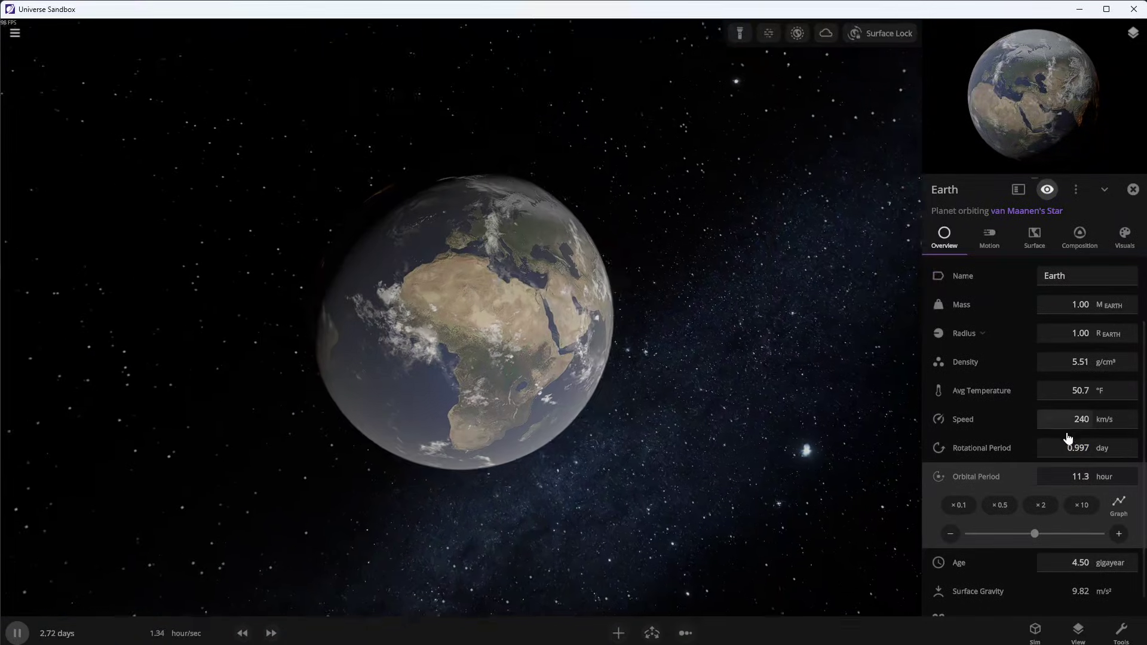
pyautogui.moveTo(940, 480)
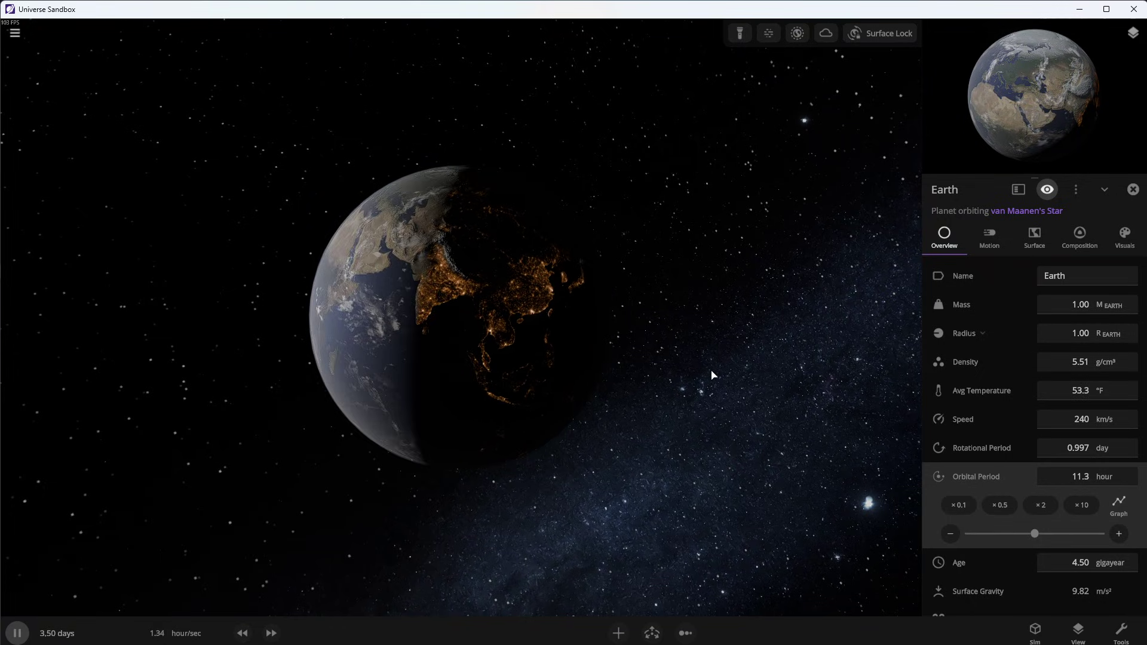
pyautogui.click(1067, 455)
pyautogui.write('2')
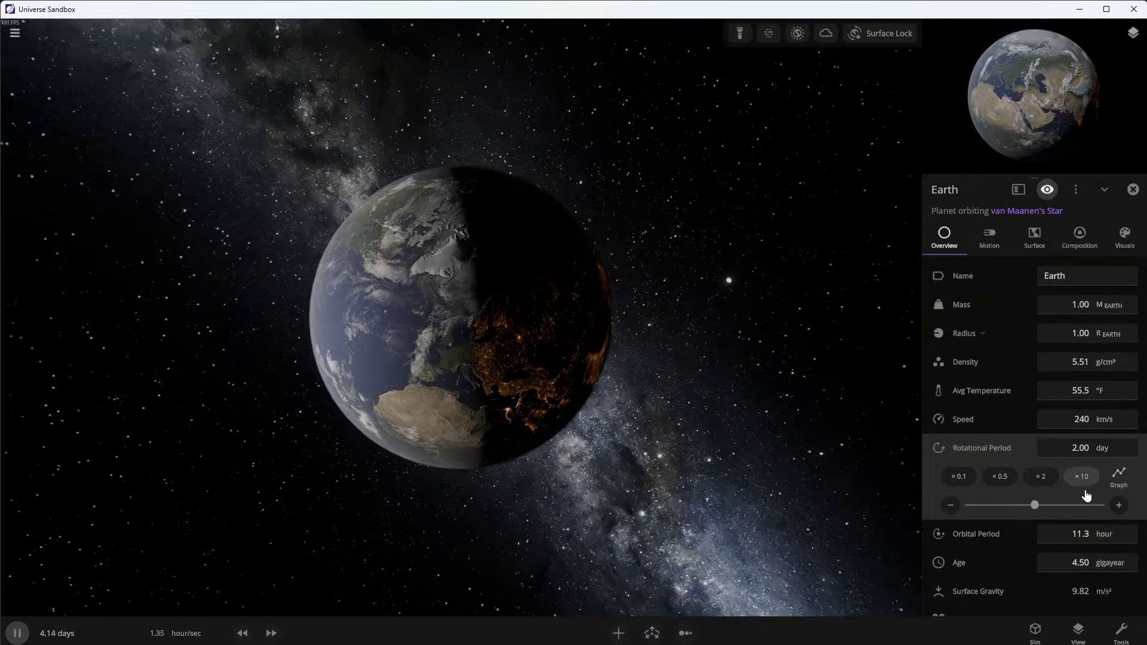
pyautogui.click(1075, 533)
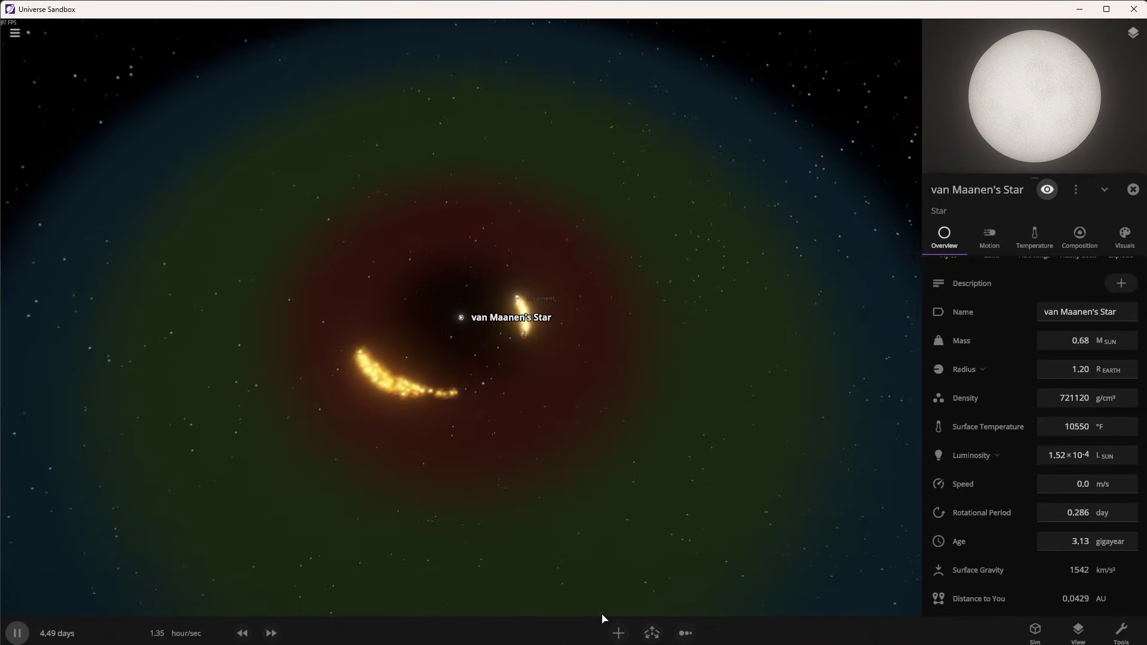
# Place Earth in orbit around van Maanen's Star and close the Add panel.
pyautogui.click(620, 633)
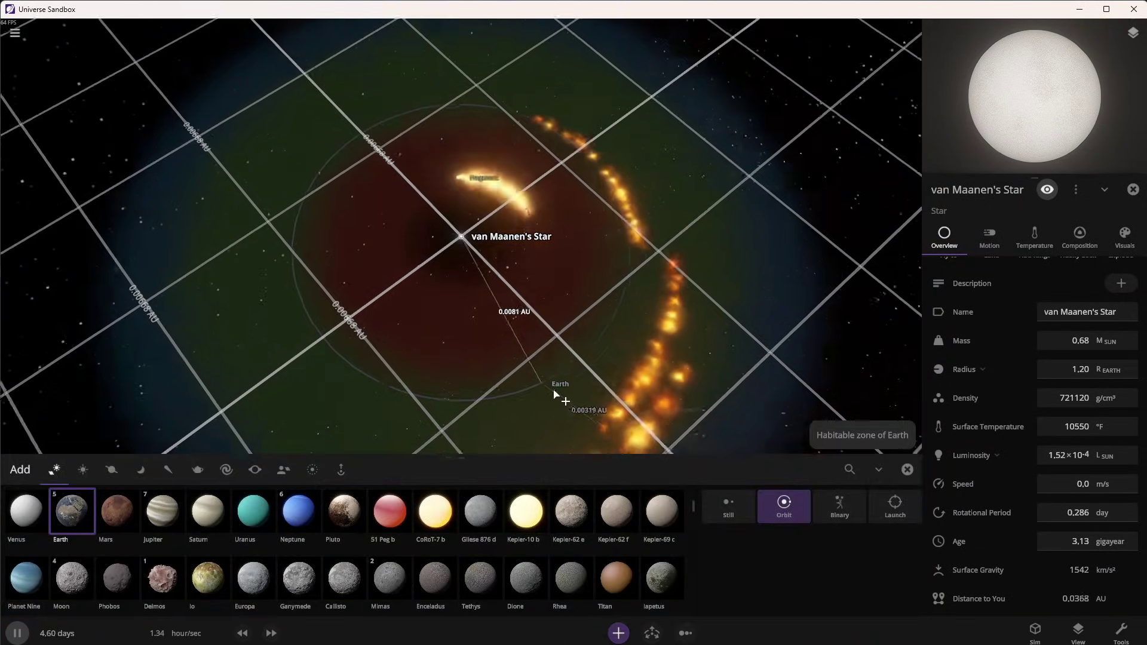
pyautogui.click(615, 402)
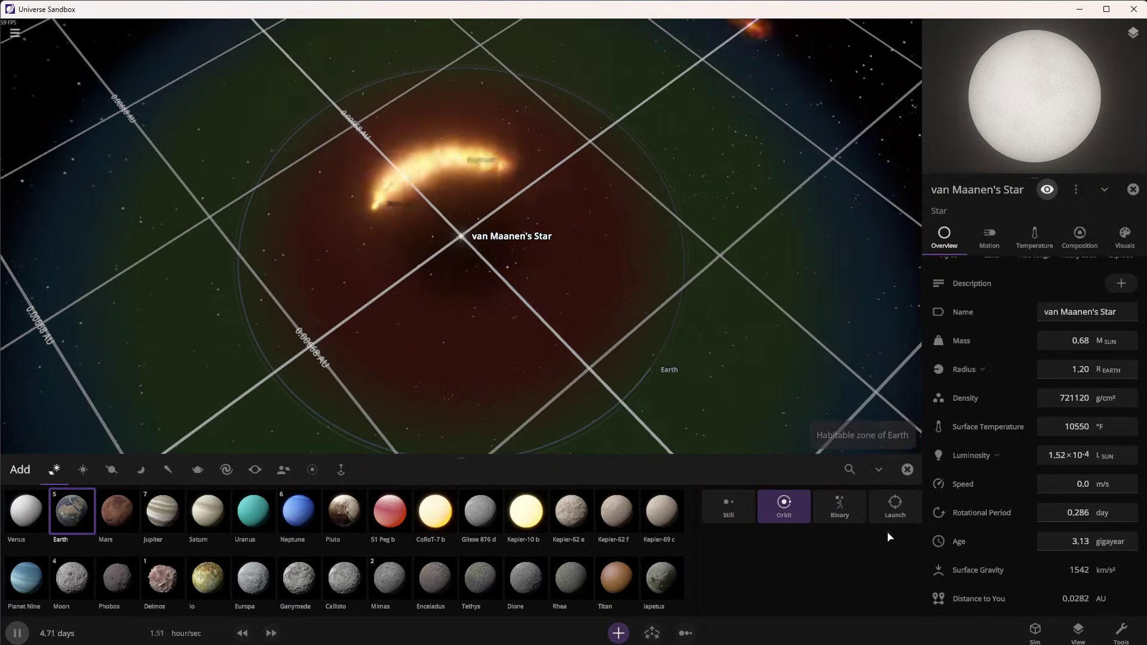
pyautogui.click(908, 470)
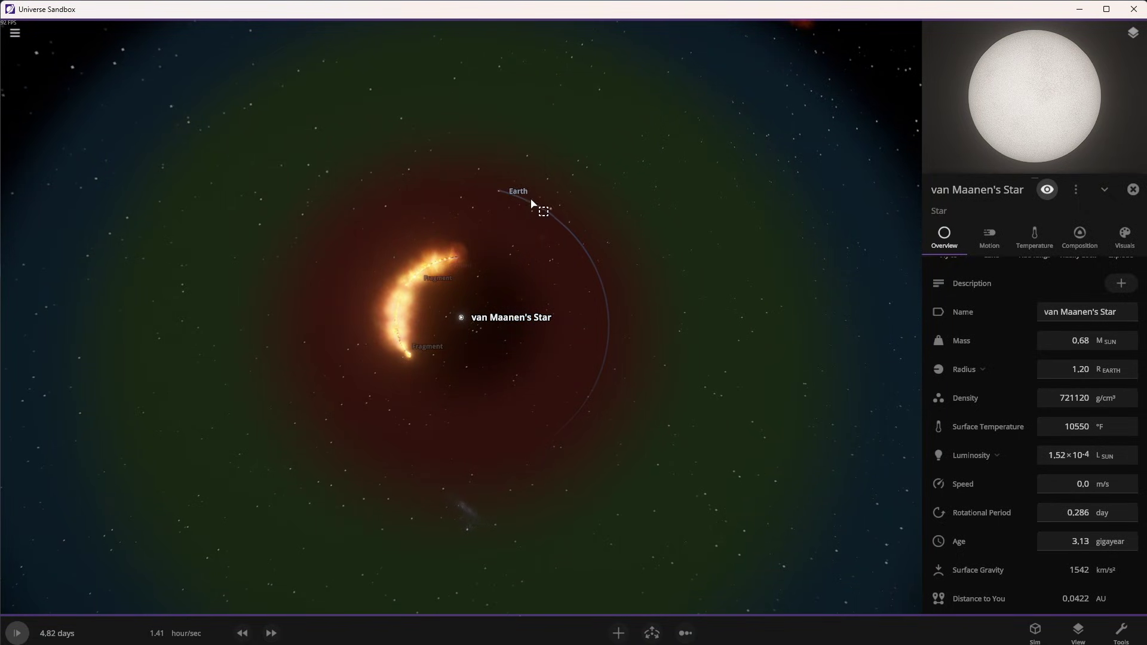
# Select Earth together with van Maanen's Star and show the extra actions for them.
pyautogui.keyDown('shift'); pyautogui.click(508, 196); pyautogui.keyUp('shift')
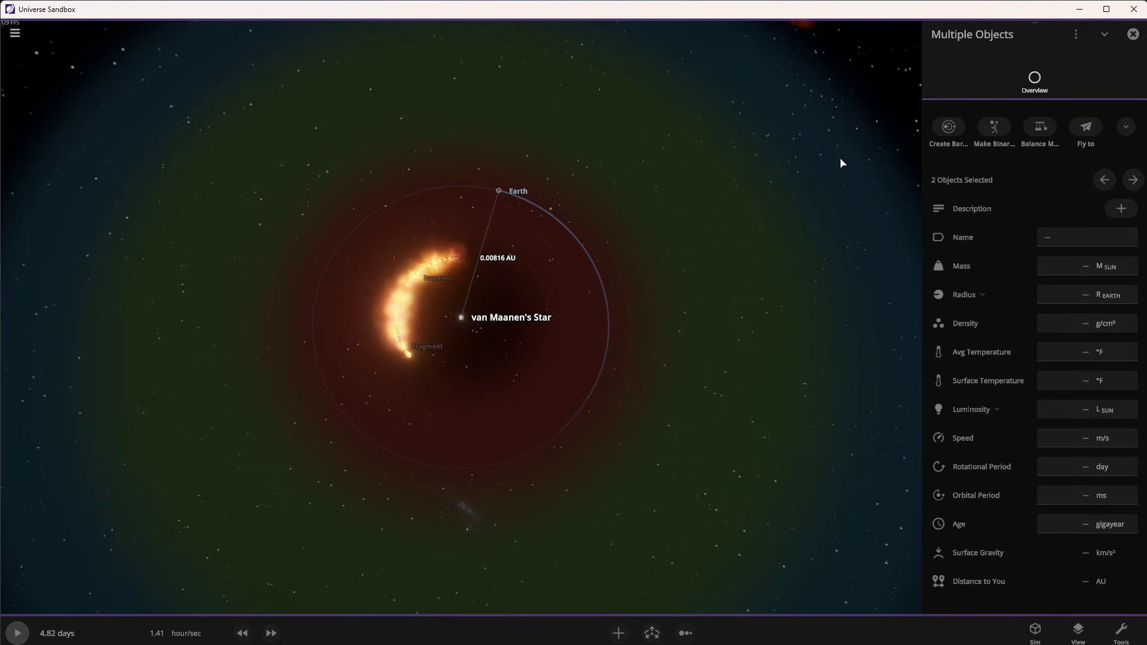
pyautogui.click(1126, 126)
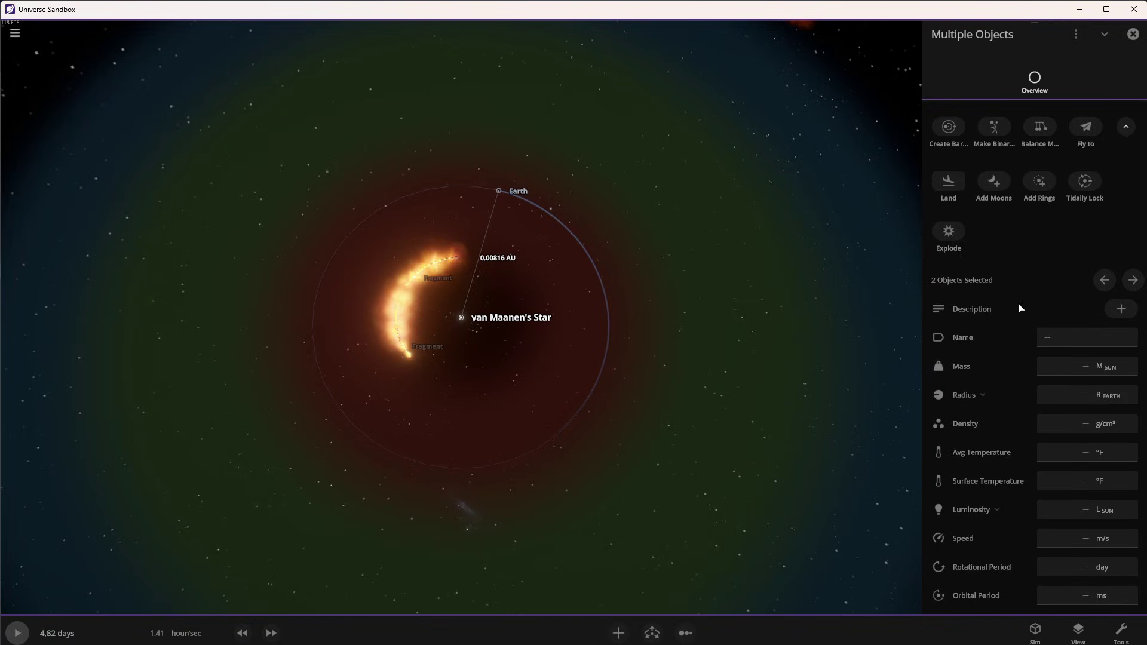
pyautogui.scroll(-2, 992, 382)
pyautogui.scroll(2, 1007, 339)
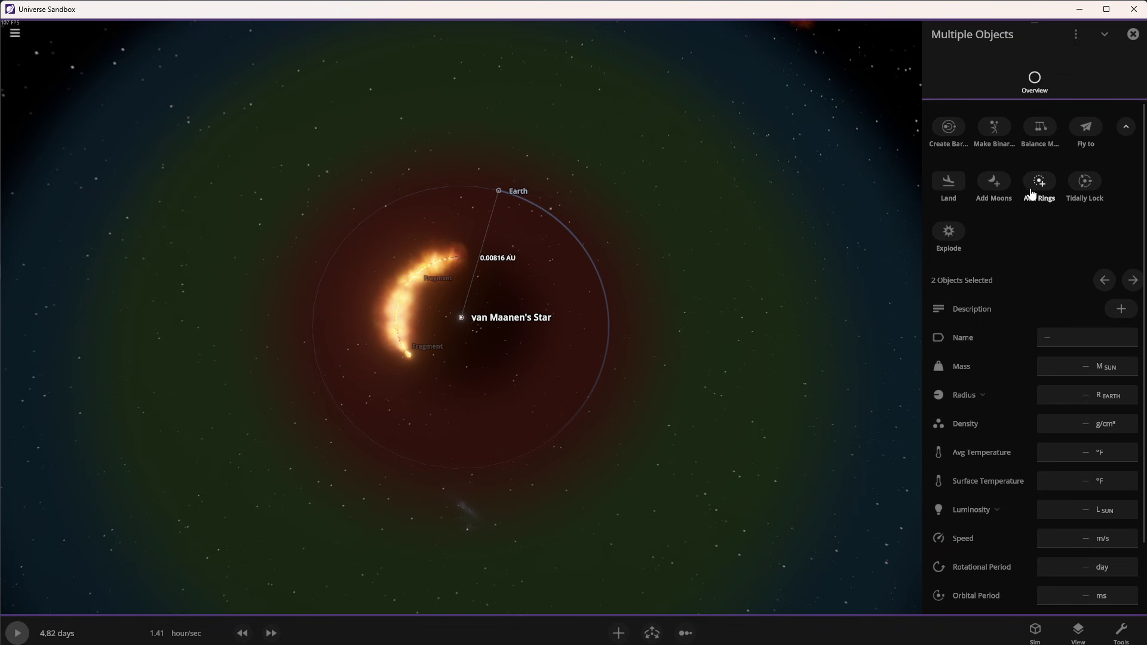
# Clear the selection and start a new empty simulation from the main menu.
pyautogui.press('Escape')
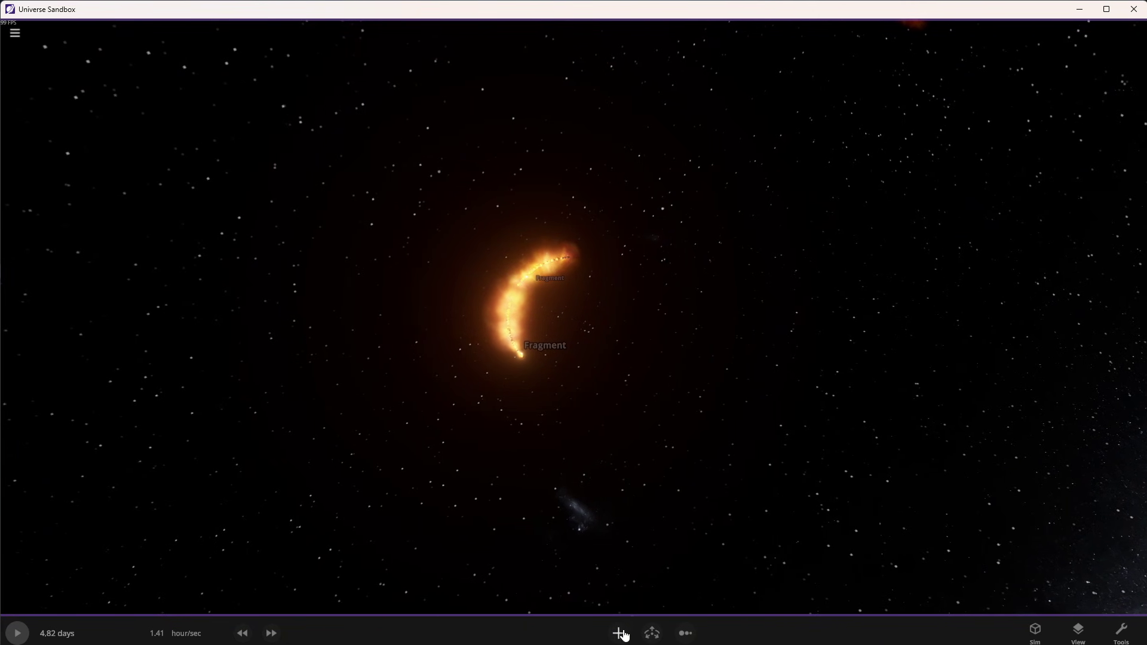
pyautogui.click(618, 632)
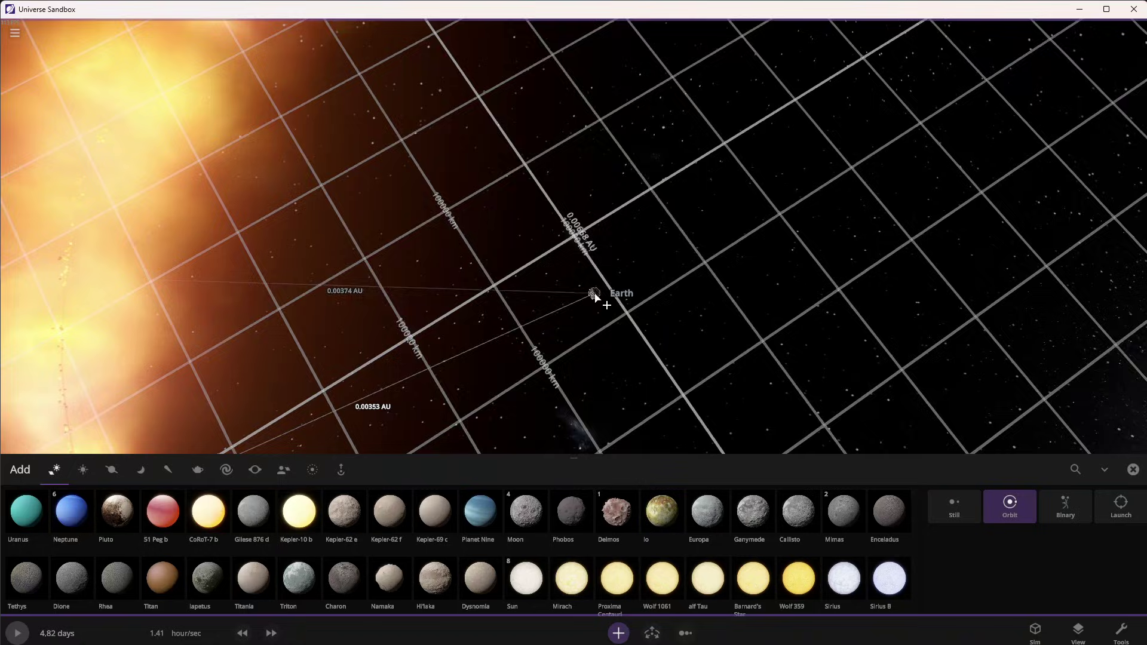
pyautogui.scroll(-5, 596, 296)
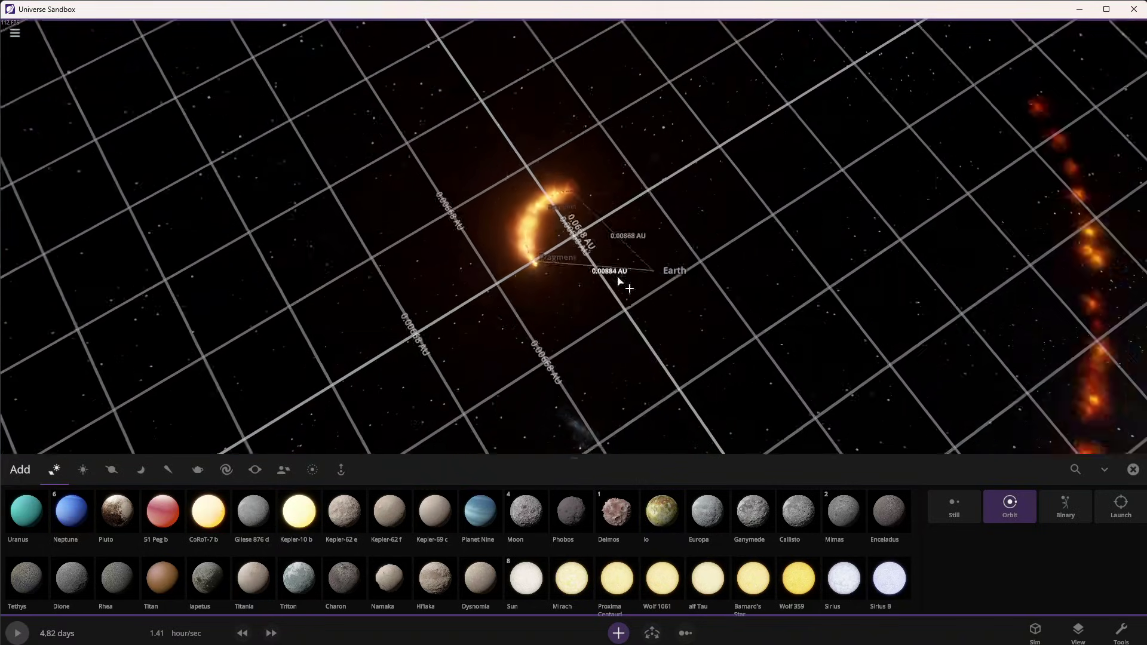
pyautogui.scroll(-10, 660, 512)
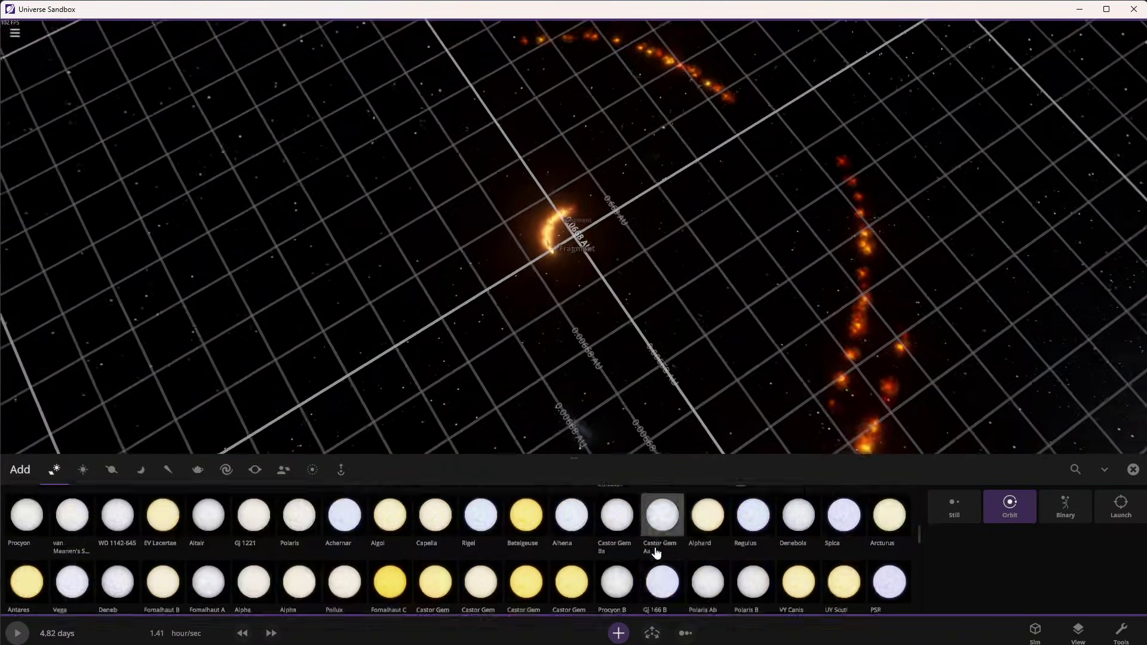
pyautogui.click(15, 33)
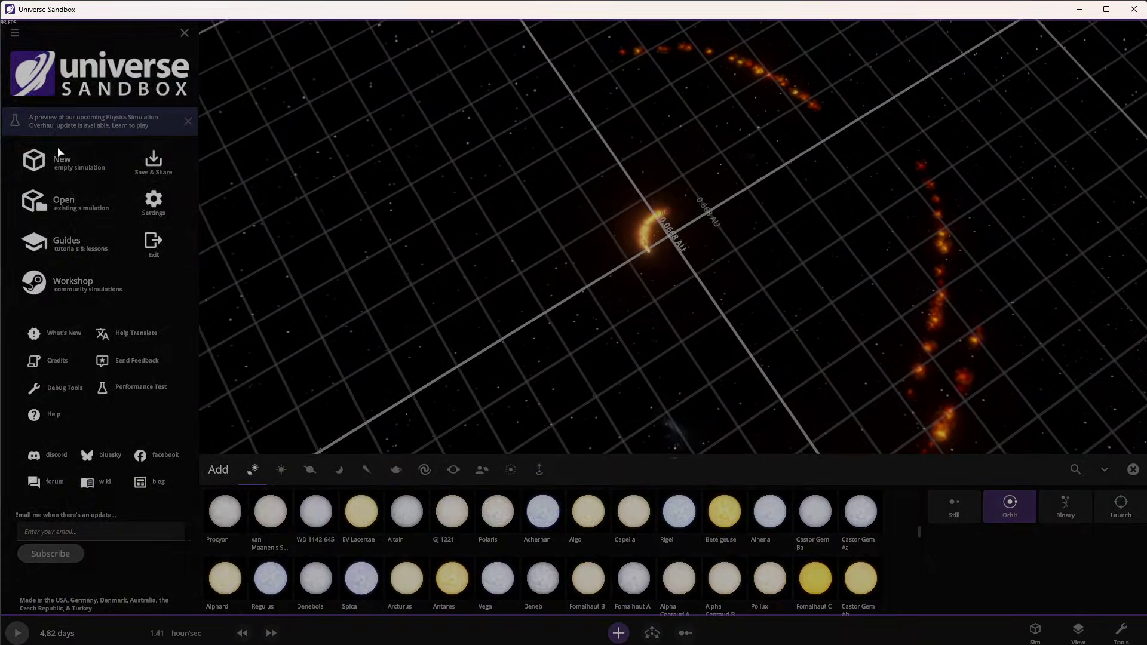
pyautogui.click(62, 160)
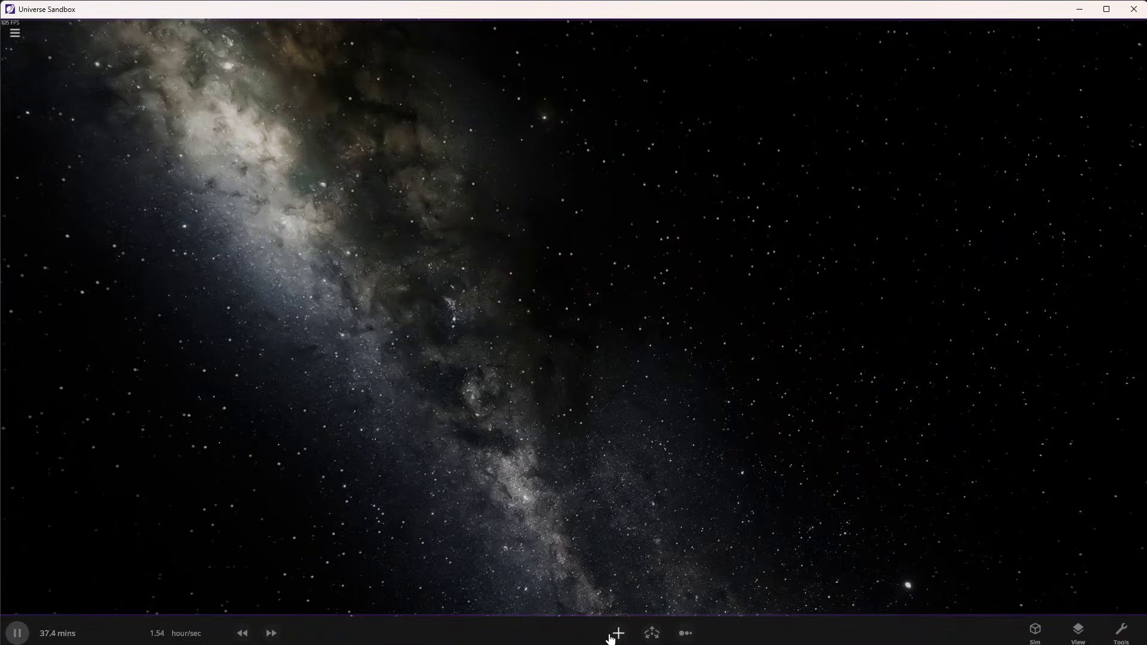
# Add van Maanen's Star to the empty scene and put Earth in orbit around it.
pyautogui.click(610, 638)
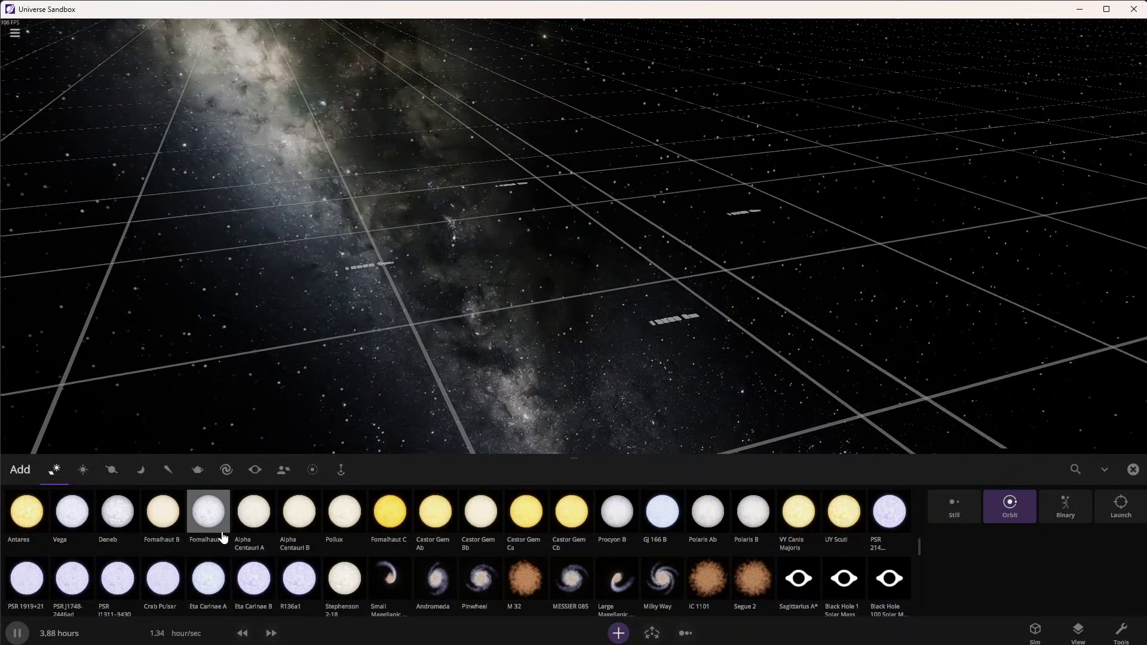
pyautogui.scroll(1, 185, 591)
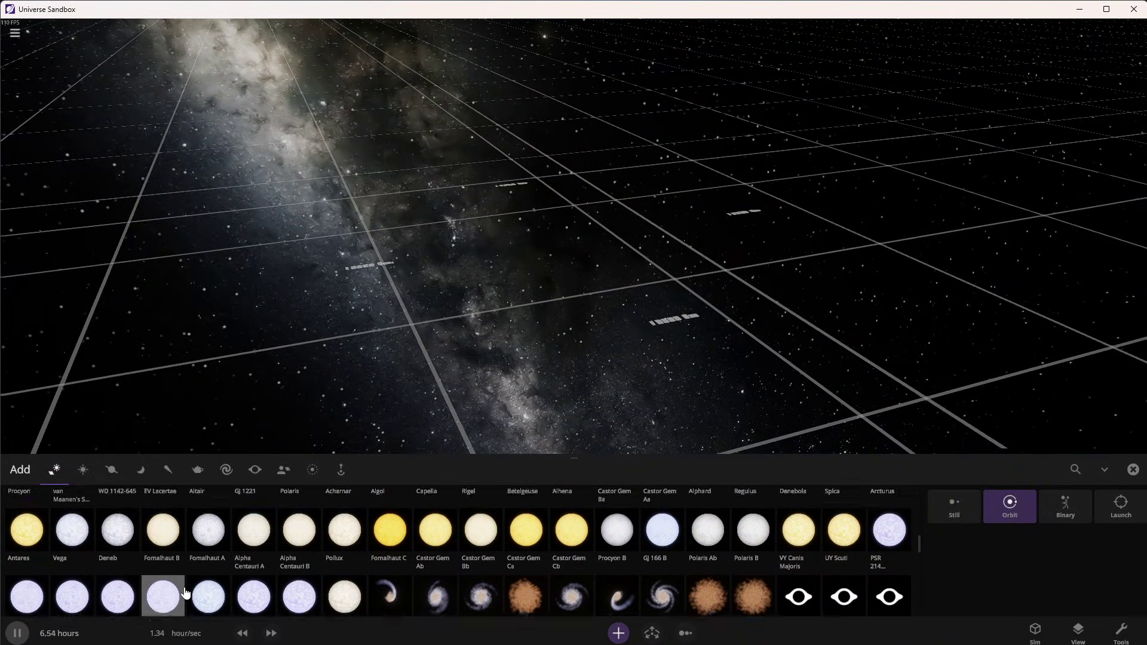
pyautogui.click(72, 511)
pyautogui.click(561, 244)
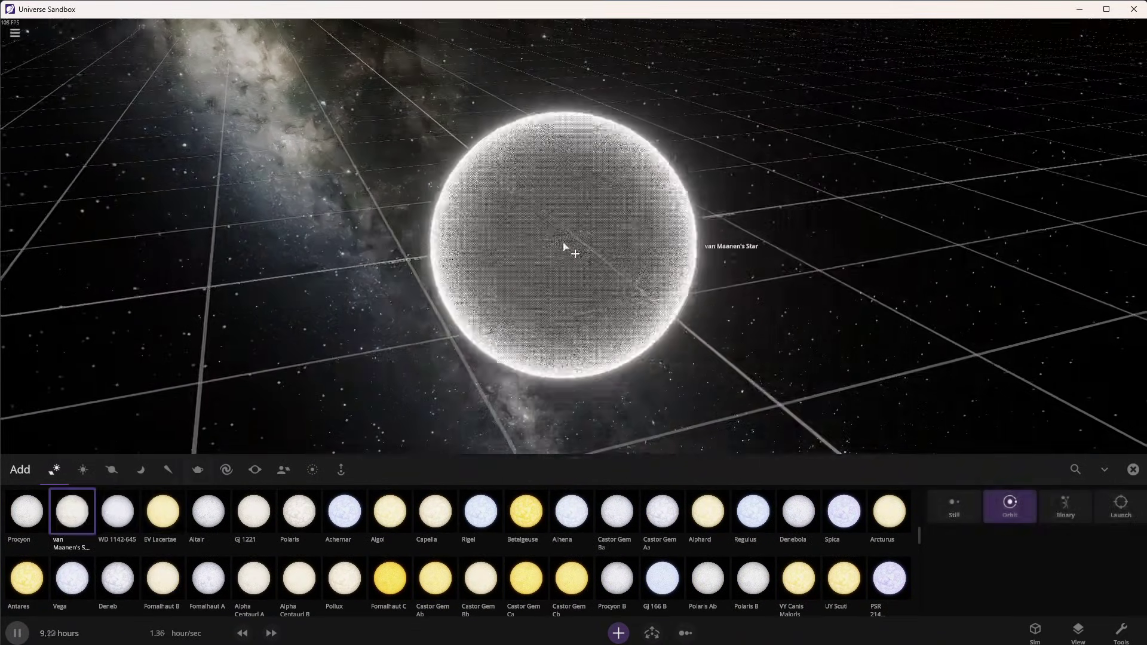
pyautogui.scroll(5, 687, 538)
pyautogui.click(752, 513)
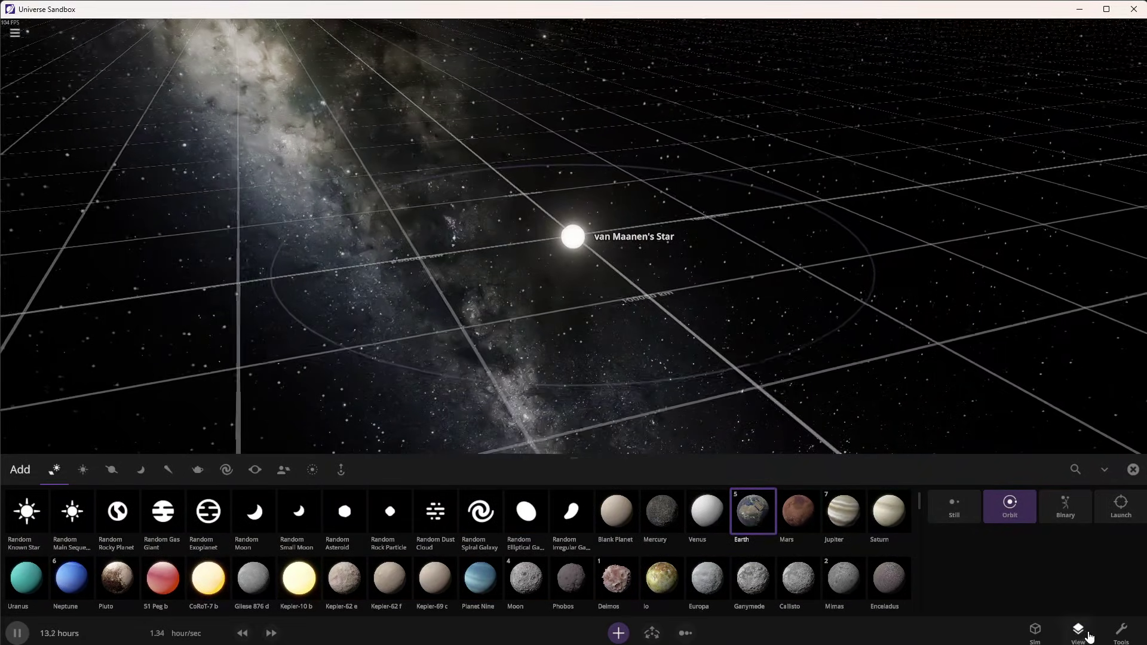
# Turn on the Habitable Zone overlay and pause the simulation.
pyautogui.click(1089, 637)
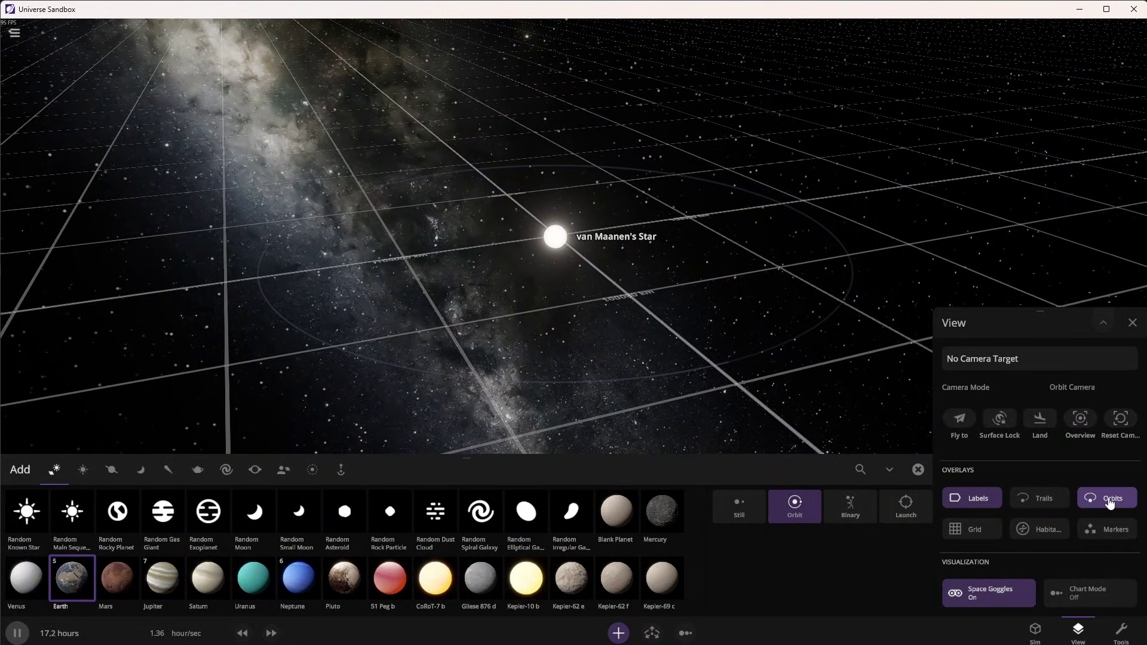
pyautogui.click(1029, 528)
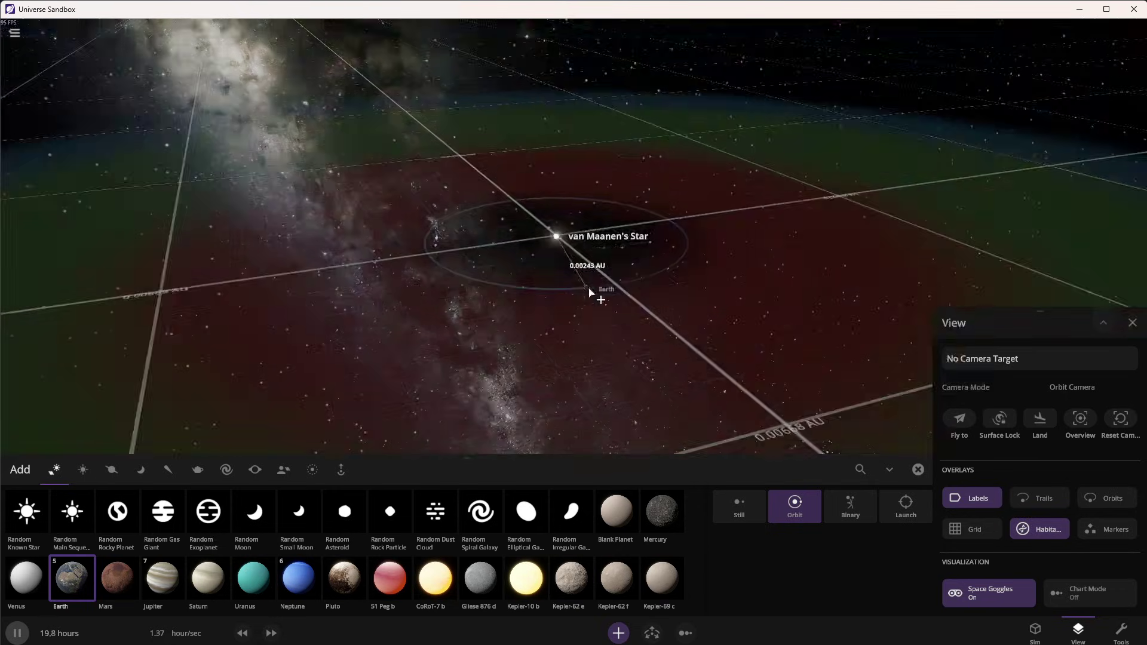
pyautogui.press('space')
pyautogui.scroll(5, 609, 376)
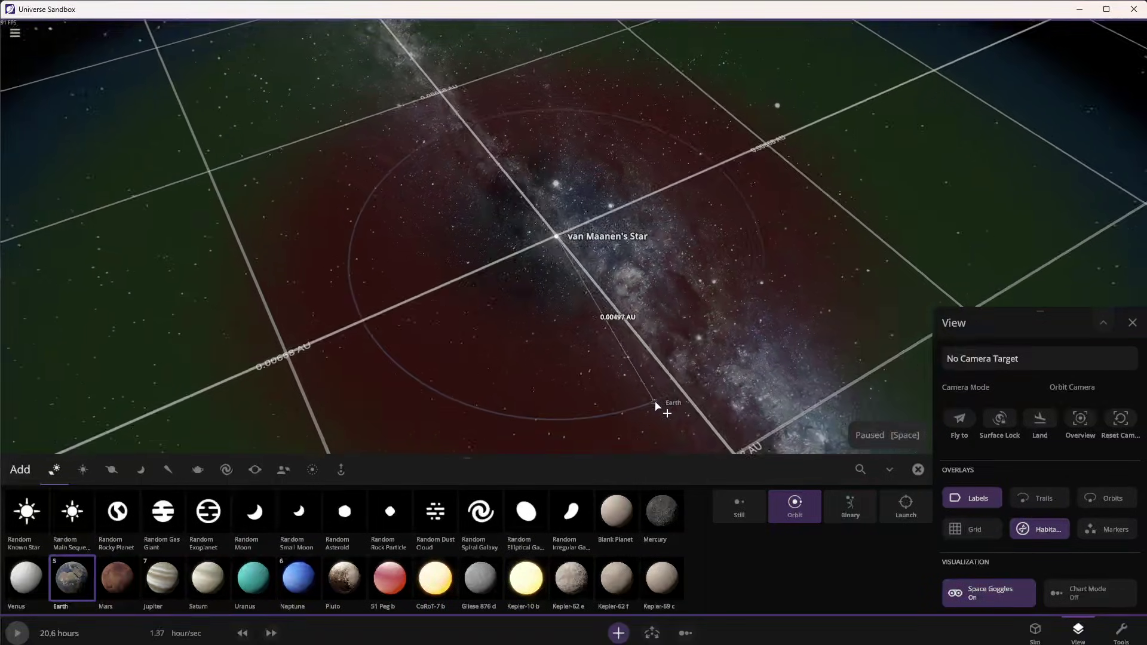
pyautogui.scroll(-5, 669, 389)
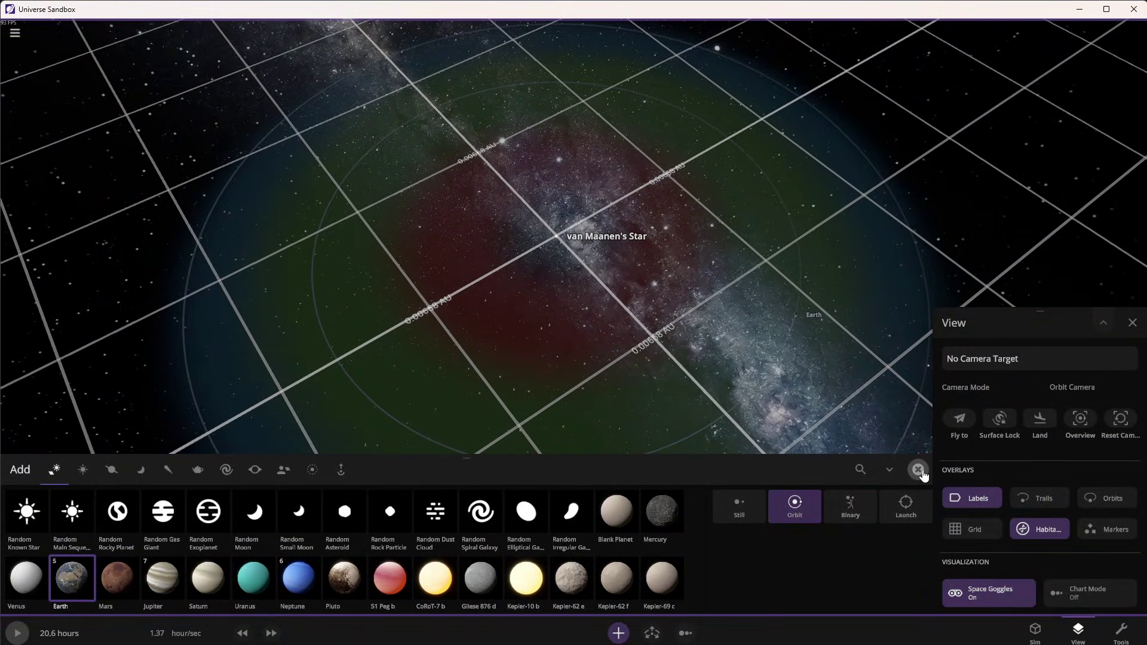
# Inspect van Maanen's Star's composition and motion properties.
pyautogui.click(919, 470)
pyautogui.click(469, 318)
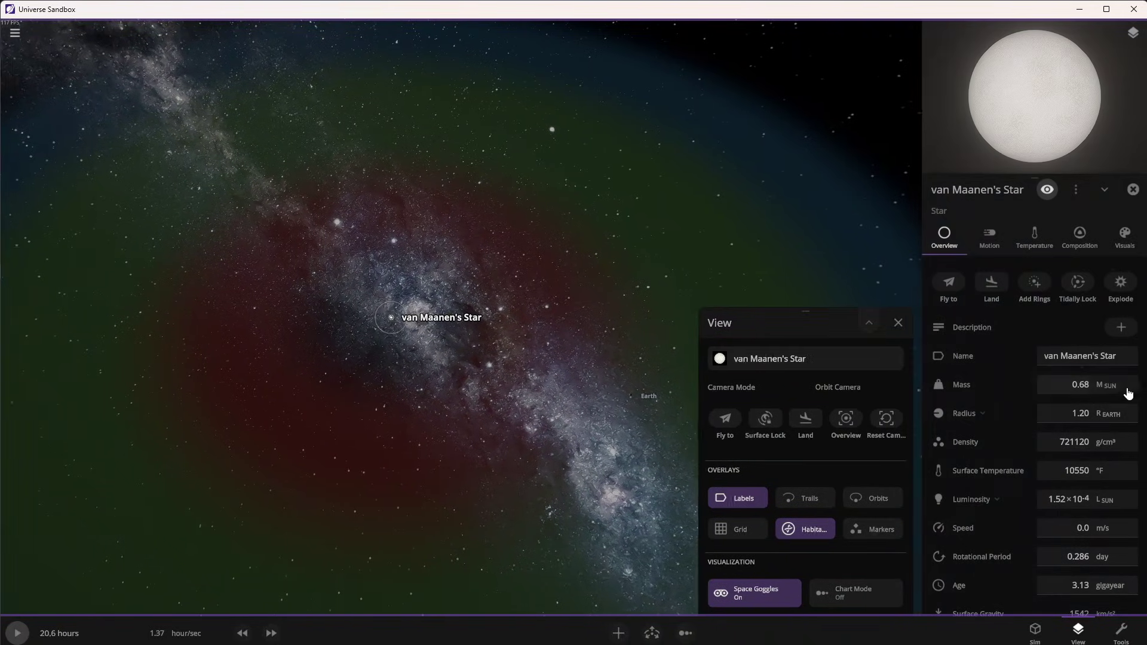
pyautogui.click(1080, 235)
pyautogui.click(990, 237)
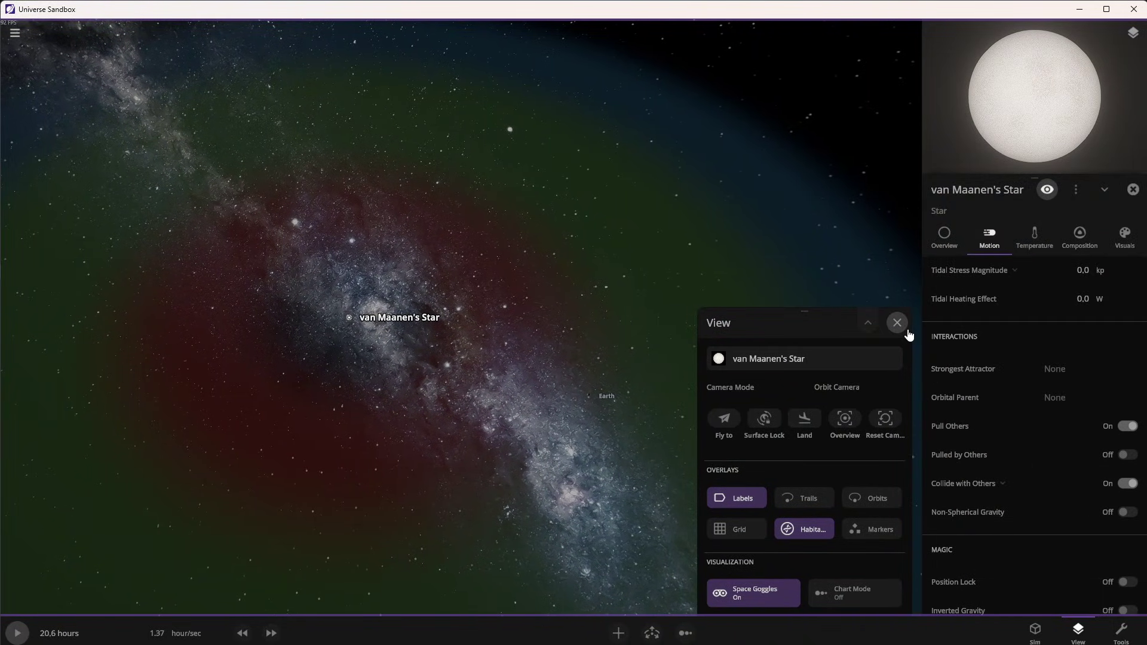
pyautogui.click(899, 325)
# Switch Earth's rotational period unit to hours and begin entering the value 24.
pyautogui.click(692, 392)
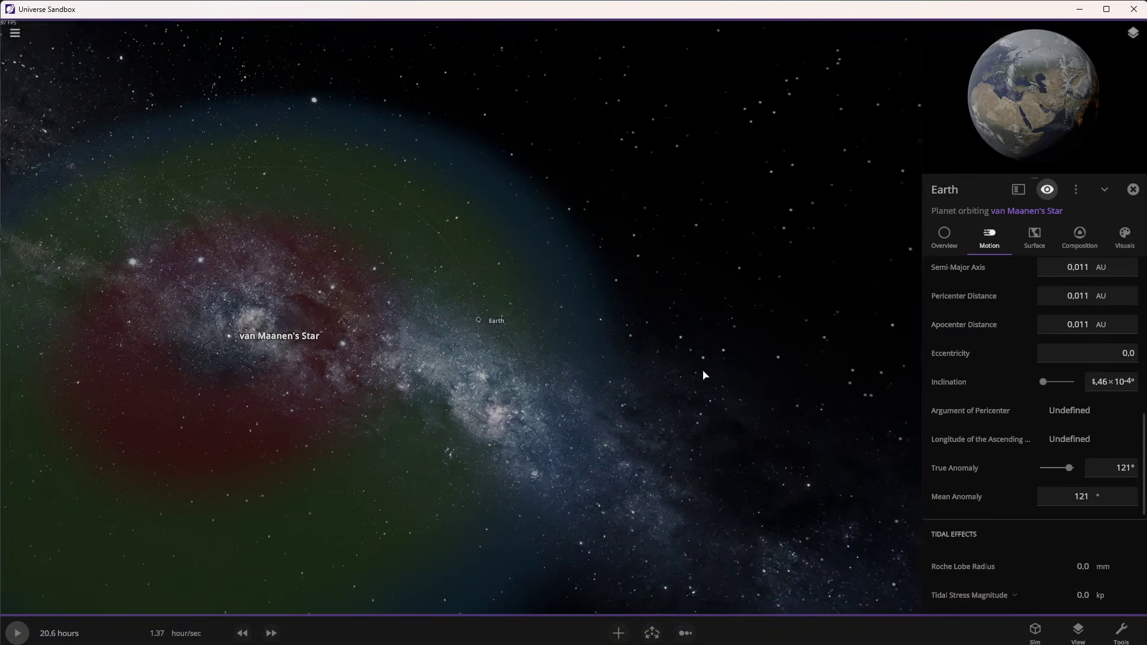
pyautogui.click(944, 236)
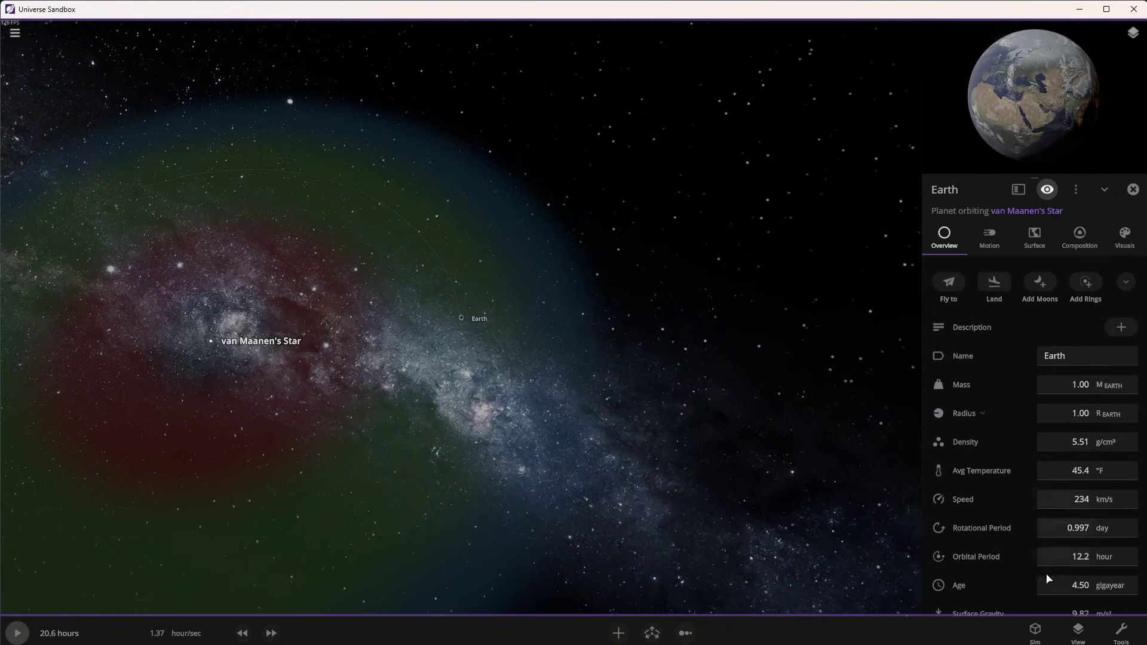
pyautogui.scroll(-2, 1048, 579)
pyautogui.click(1059, 483)
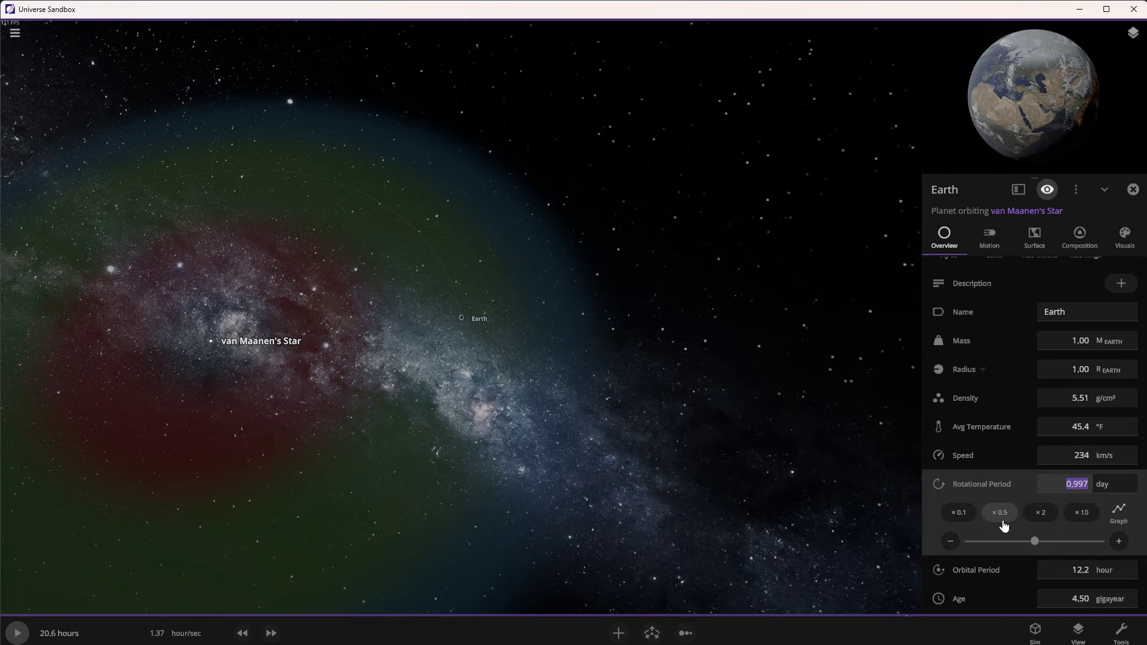
pyautogui.write('2')
pyautogui.click(1110, 477)
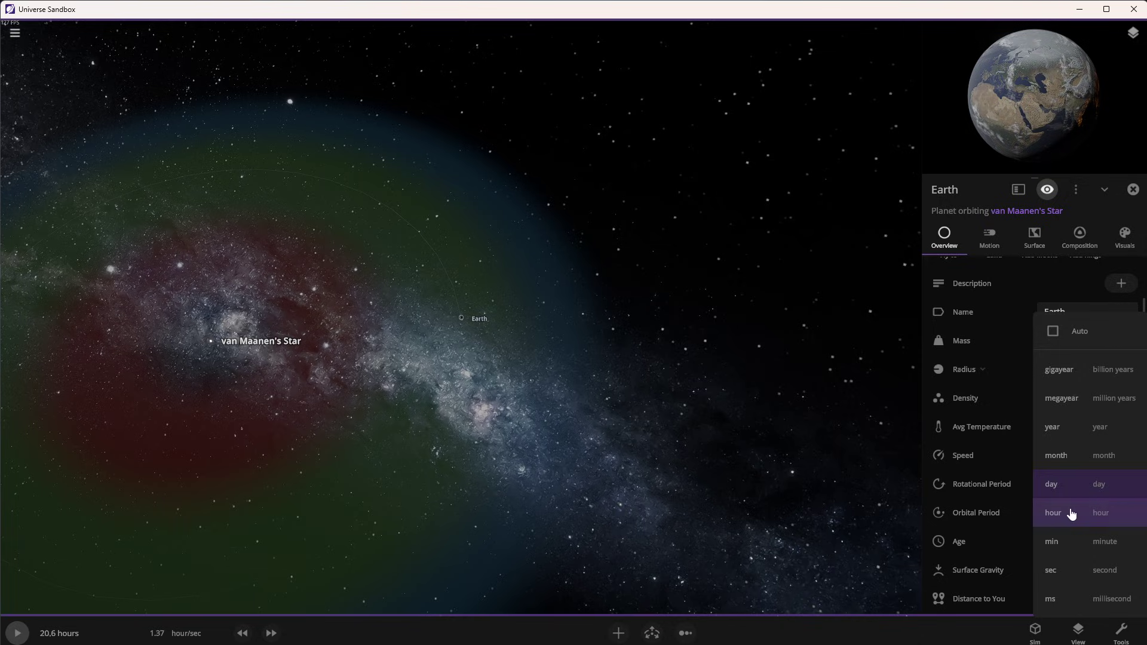
pyautogui.click(1054, 512)
pyautogui.click(1063, 484)
pyautogui.write('24,0')
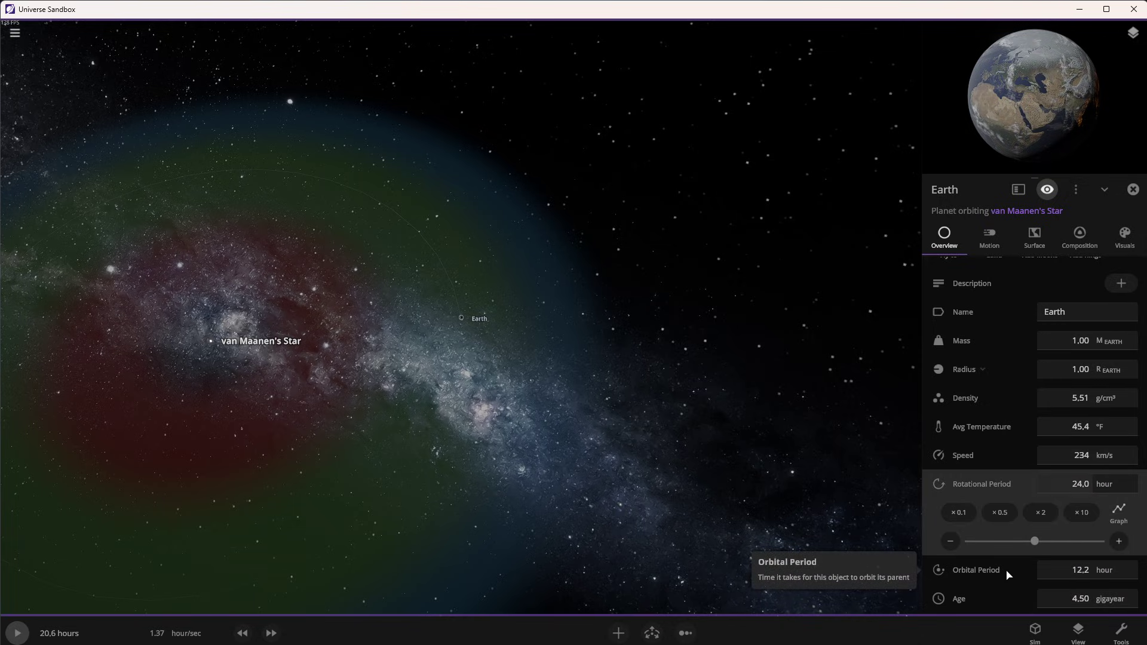
# Resume the simulation and zoom in on Earth.
pyautogui.press('space')
pyautogui.scroll(10, 361, 522)
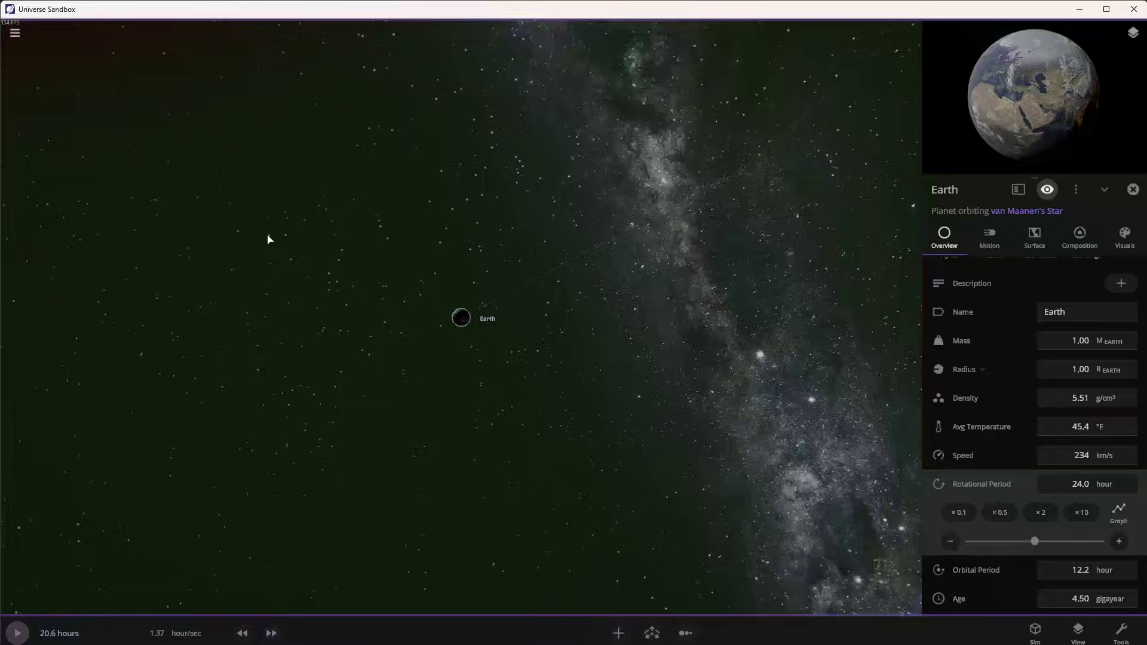
pyautogui.scroll(5, 585, 323)
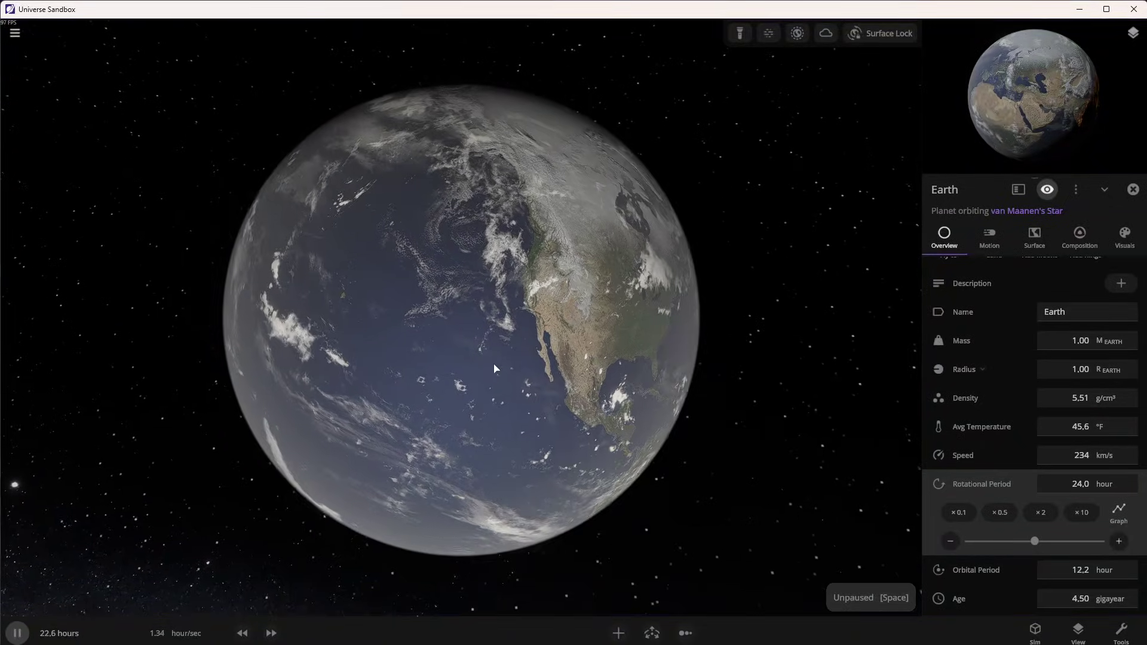
# Orbit around Earth's night and lit sides, then pull back to see its orbit around van Maanen's Star.
pyautogui.moveTo(763, 378); pyautogui.dragTo(396, 371)
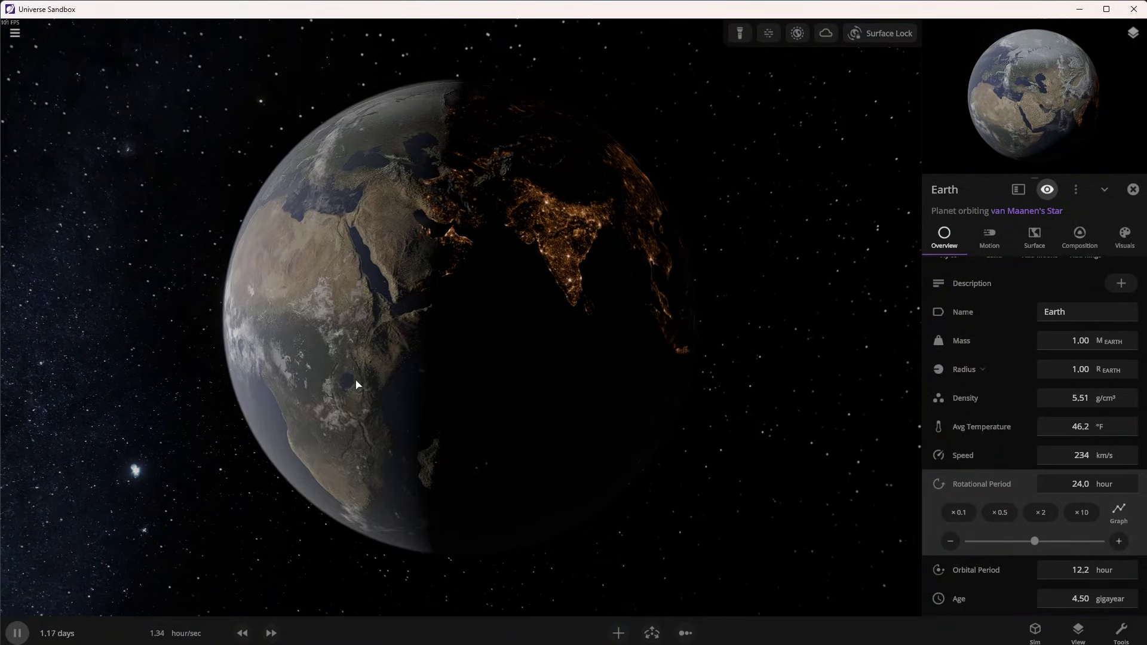
pyautogui.moveTo(375, 386); pyautogui.dragTo(159, 359)
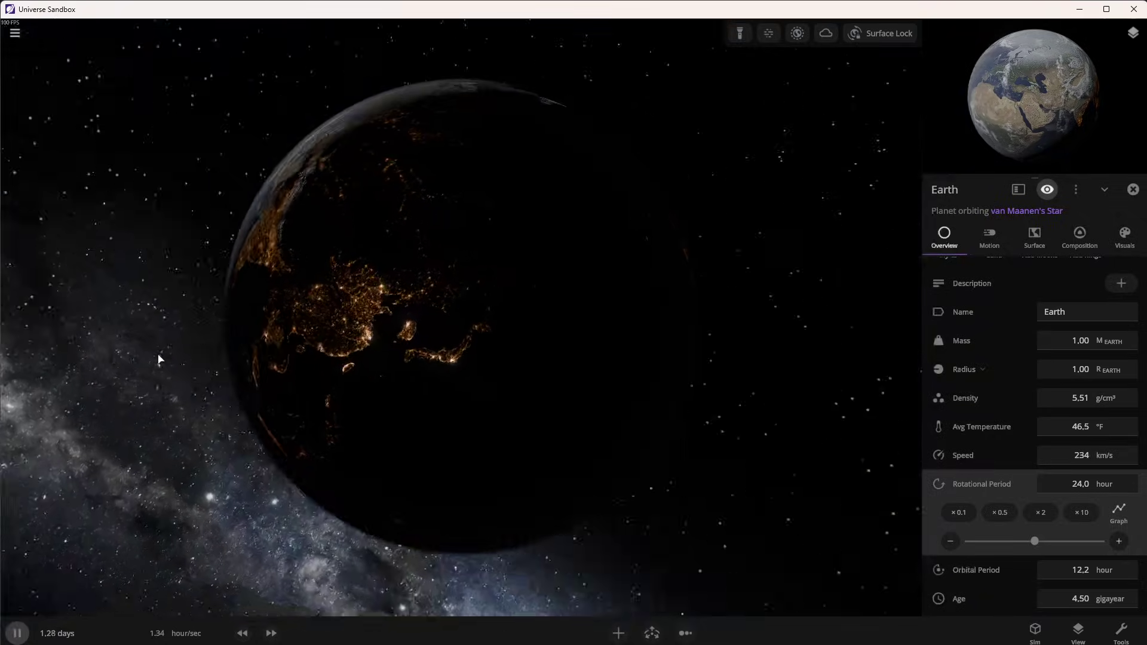
pyautogui.moveTo(316, 339)
pyautogui.mouseDown()
pyautogui.moveTo(200, 333)
pyautogui.moveTo(285, 325)
pyautogui.moveTo(368, 339)
pyautogui.mouseUp()
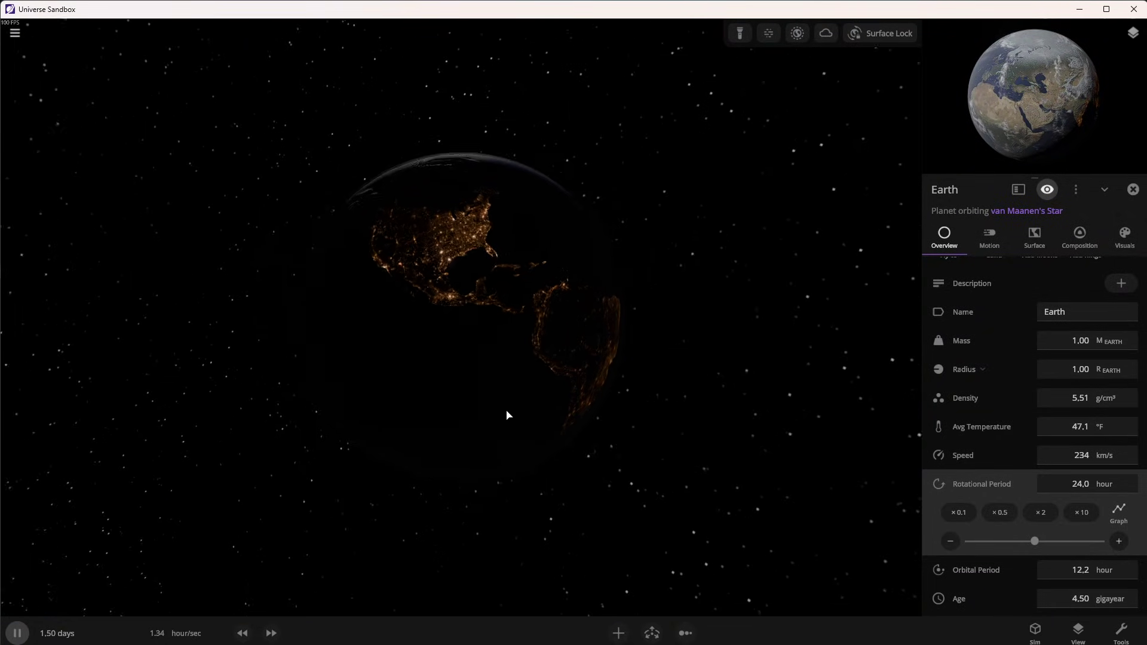
pyautogui.moveTo(507, 414); pyautogui.dragTo(522, 395)
pyautogui.scroll(5, 492, 366)
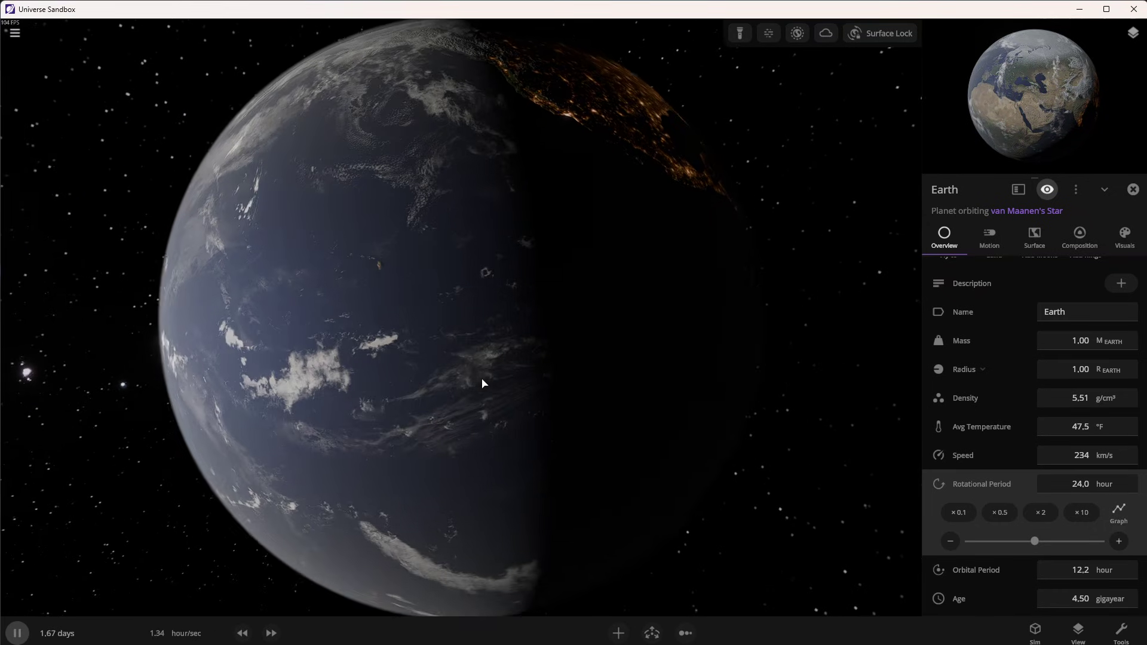
pyautogui.moveTo(483, 383)
pyautogui.mouseDown()
pyautogui.moveTo(353, 451)
pyautogui.moveTo(392, 476)
pyautogui.moveTo(771, 392)
pyautogui.moveTo(802, 330)
pyautogui.moveTo(835, 379)
pyautogui.moveTo(417, 333)
pyautogui.moveTo(417, 267)
pyautogui.moveTo(388, 280)
pyautogui.moveTo(228, 277)
pyautogui.moveTo(544, 253)
pyautogui.mouseUp()
pyautogui.scroll(-15, 544, 253)
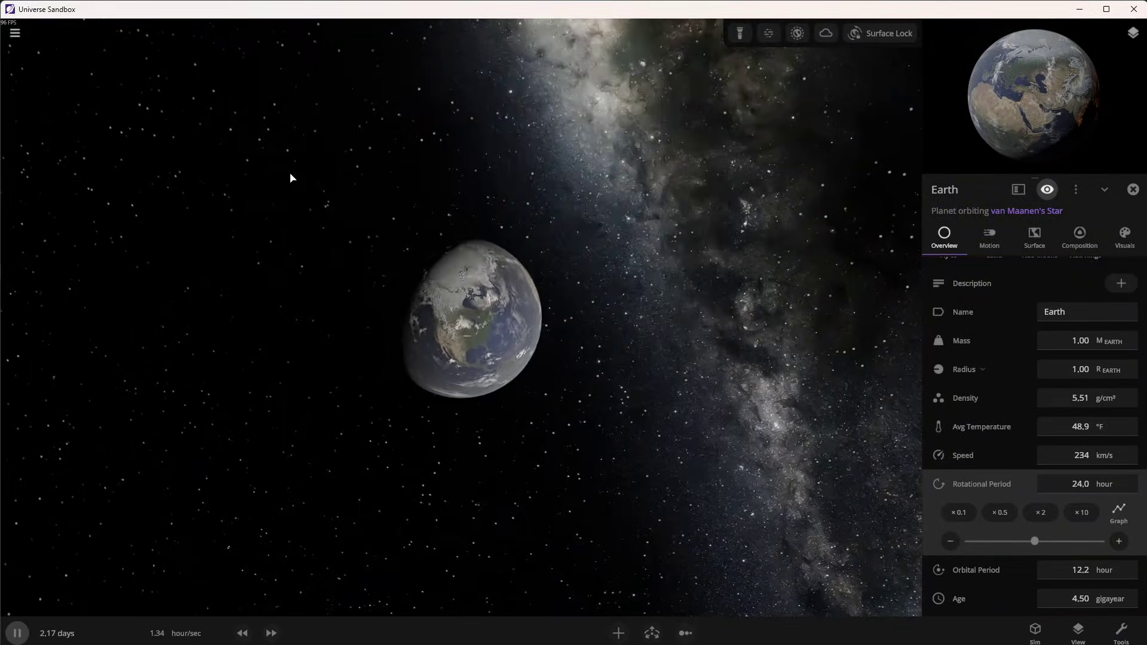
pyautogui.moveTo(289, 177)
pyautogui.mouseDown()
pyautogui.moveTo(640, 267)
pyautogui.moveTo(552, 304)
pyautogui.moveTo(499, 261)
pyautogui.mouseUp()
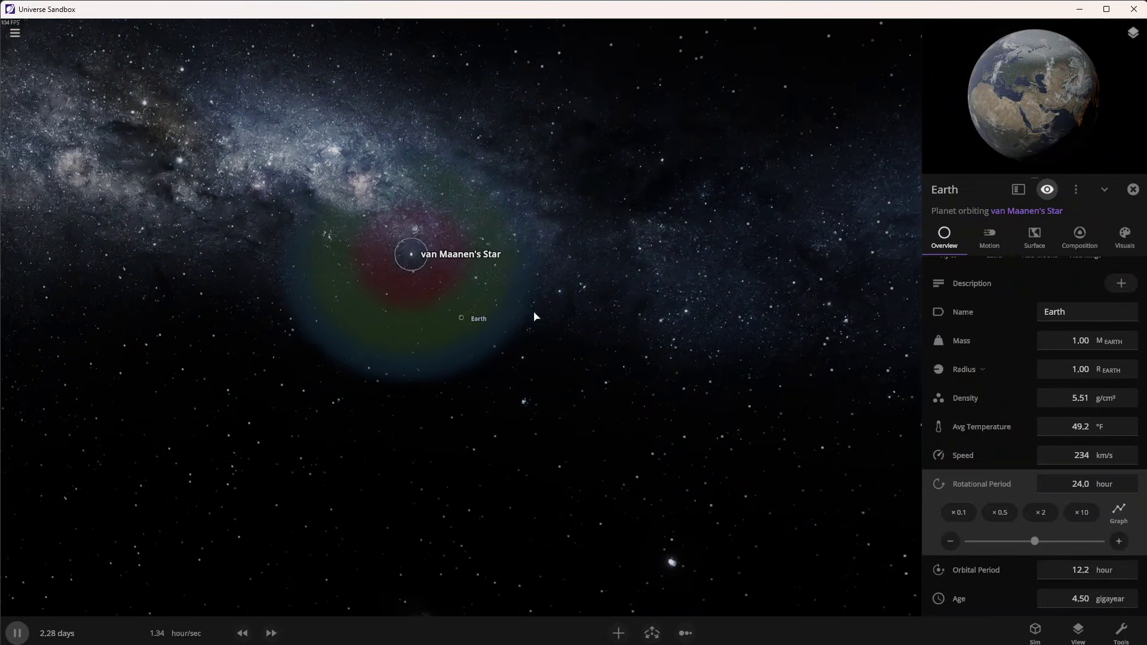
# Choose Random Moon from the catalogue of bodies to add.
pyautogui.scroll(2, 434, 352)
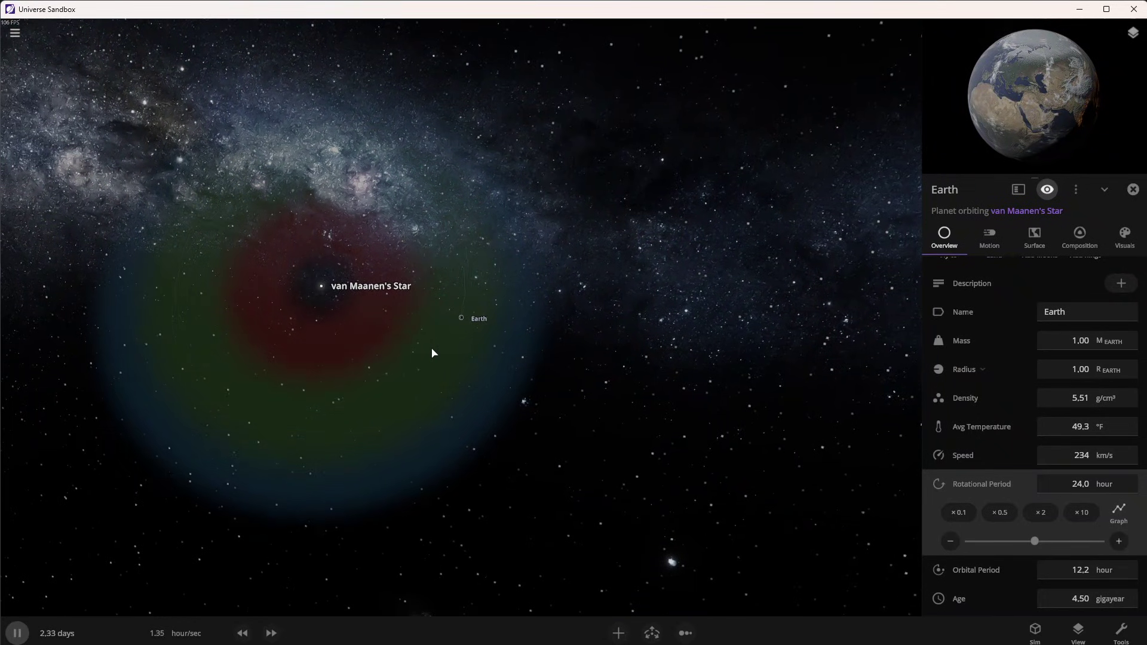
pyautogui.click(619, 629)
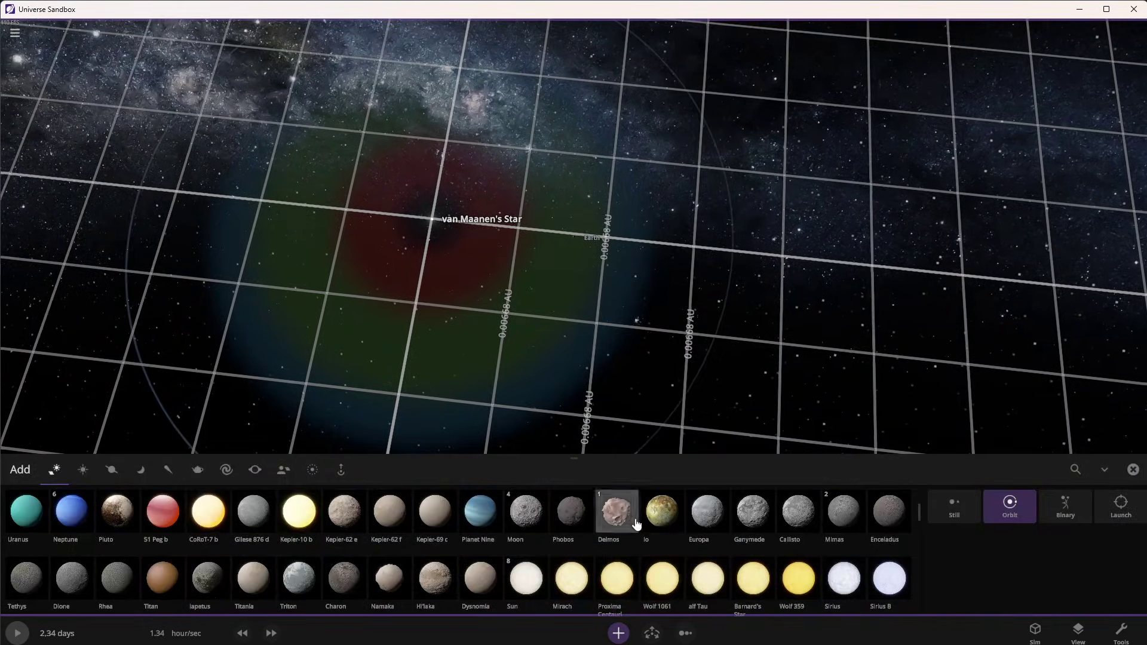
pyautogui.scroll(1, 636, 524)
pyautogui.click(251, 519)
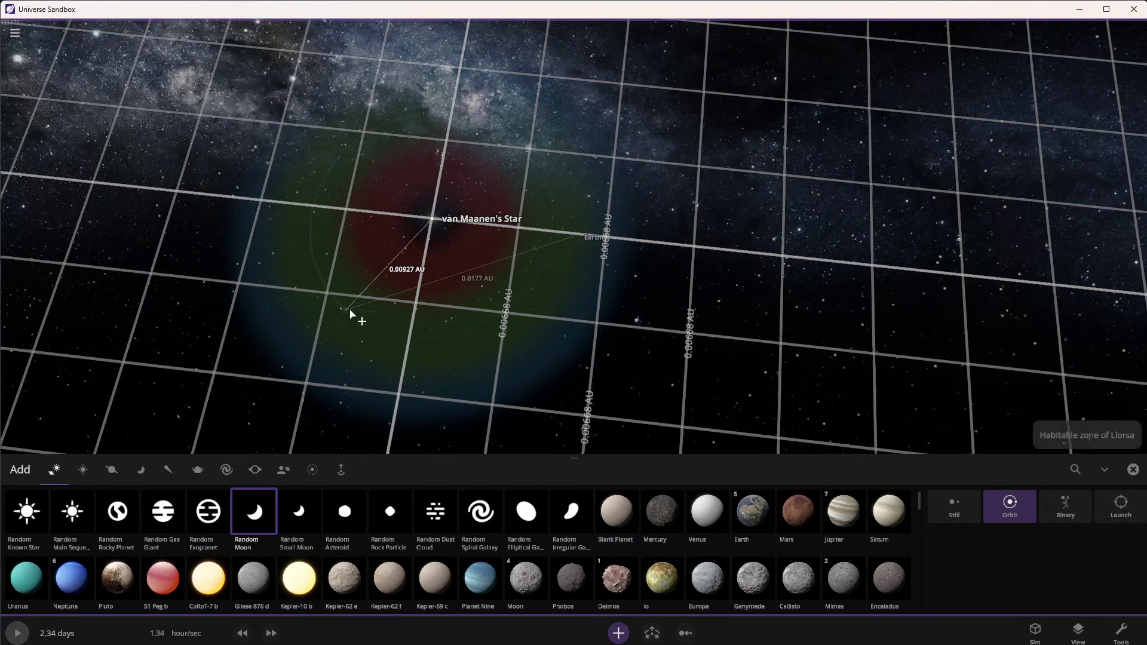
pyautogui.scroll(3, 389, 307)
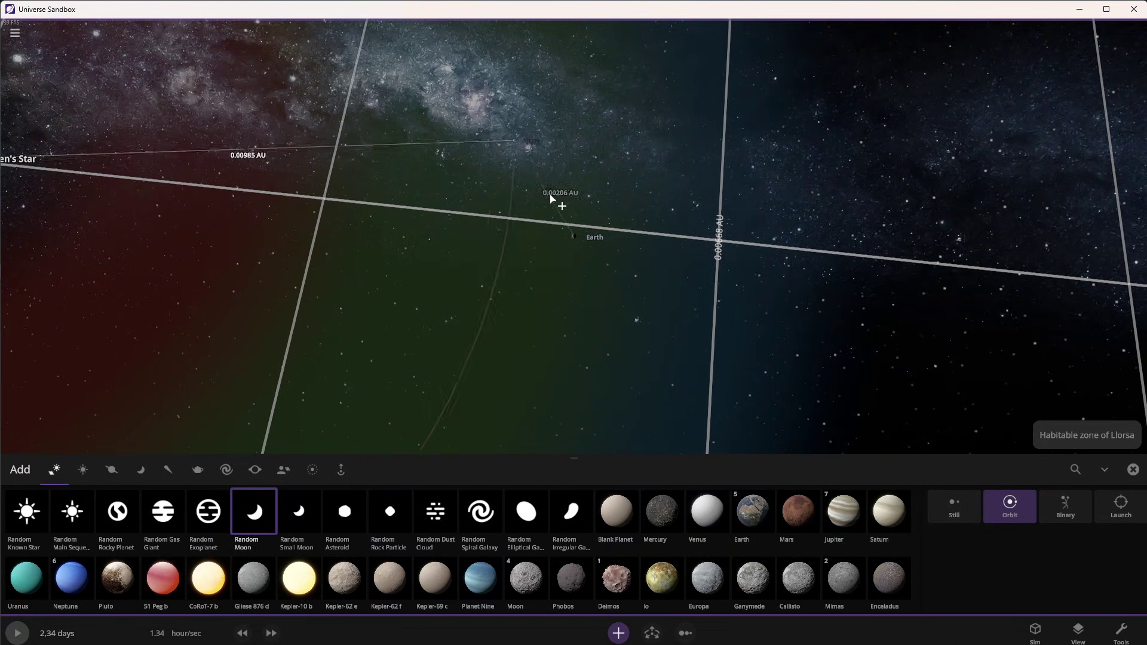
pyautogui.scroll(5, 572, 248)
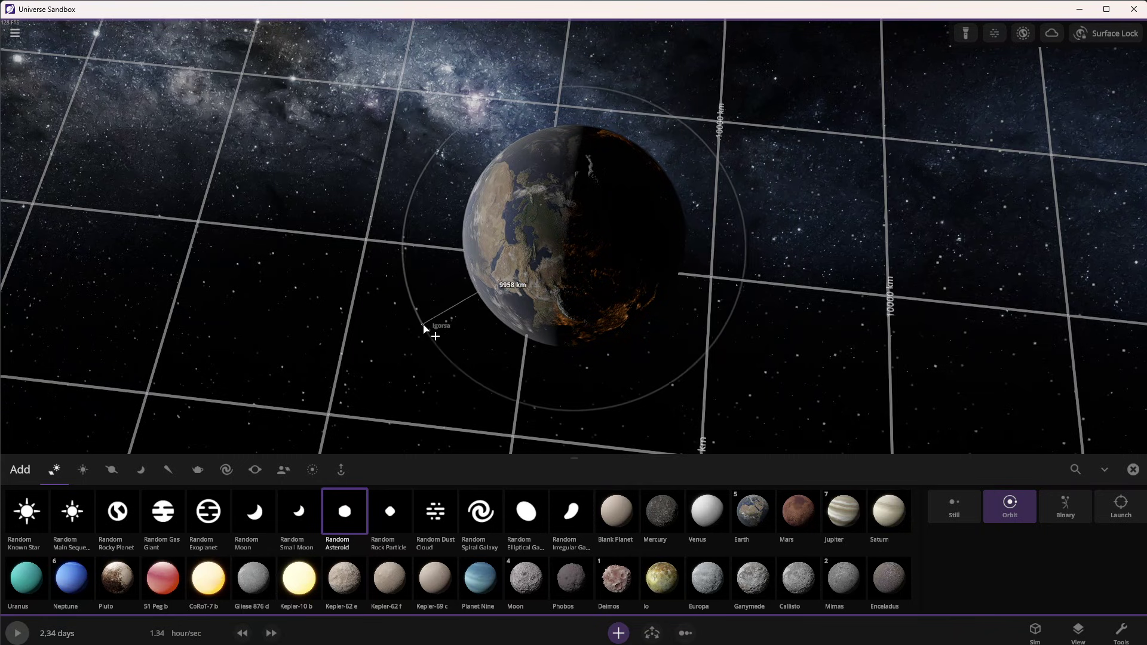
pyautogui.scroll(-5, 420, 330)
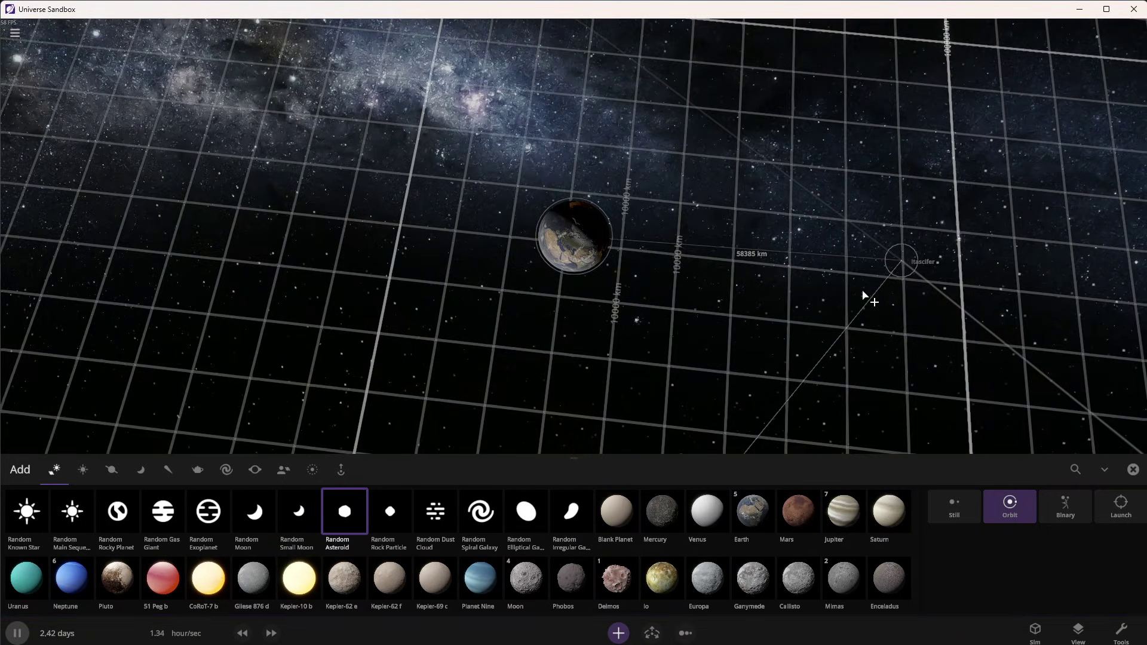
# Place a random moon in orbit near van Maanen's Star.
pyautogui.moveTo(863, 295)
pyautogui.mouseDown()
pyautogui.moveTo(792, 273)
pyautogui.moveTo(645, 523)
pyautogui.moveTo(608, 345)
pyautogui.mouseUp()
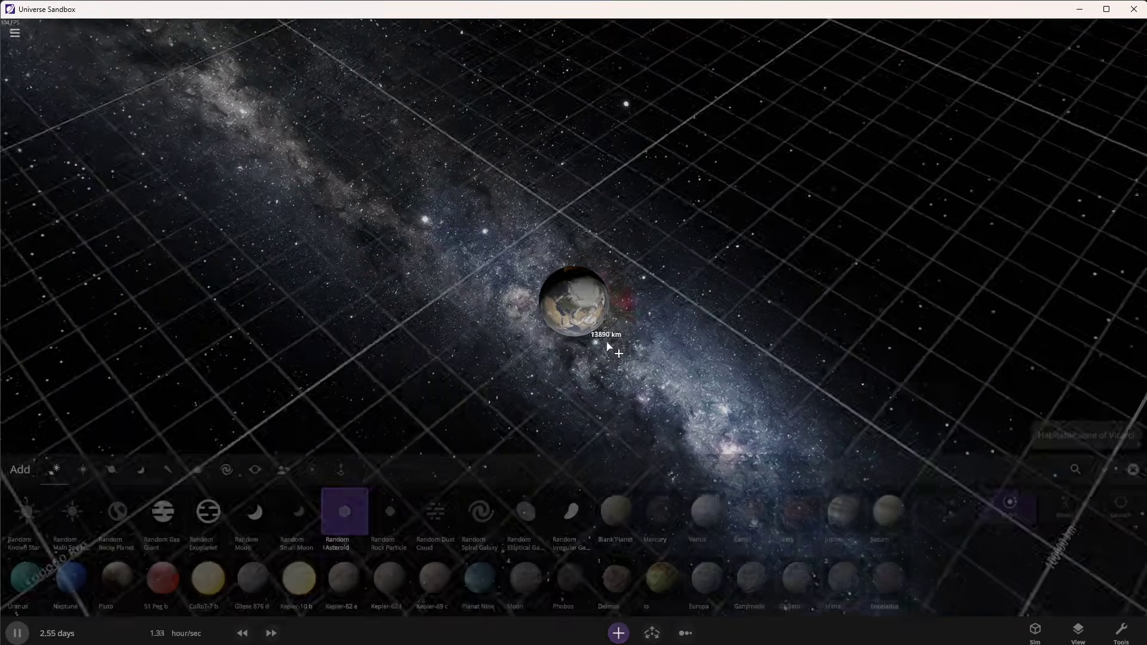
pyautogui.scroll(5, 608, 345)
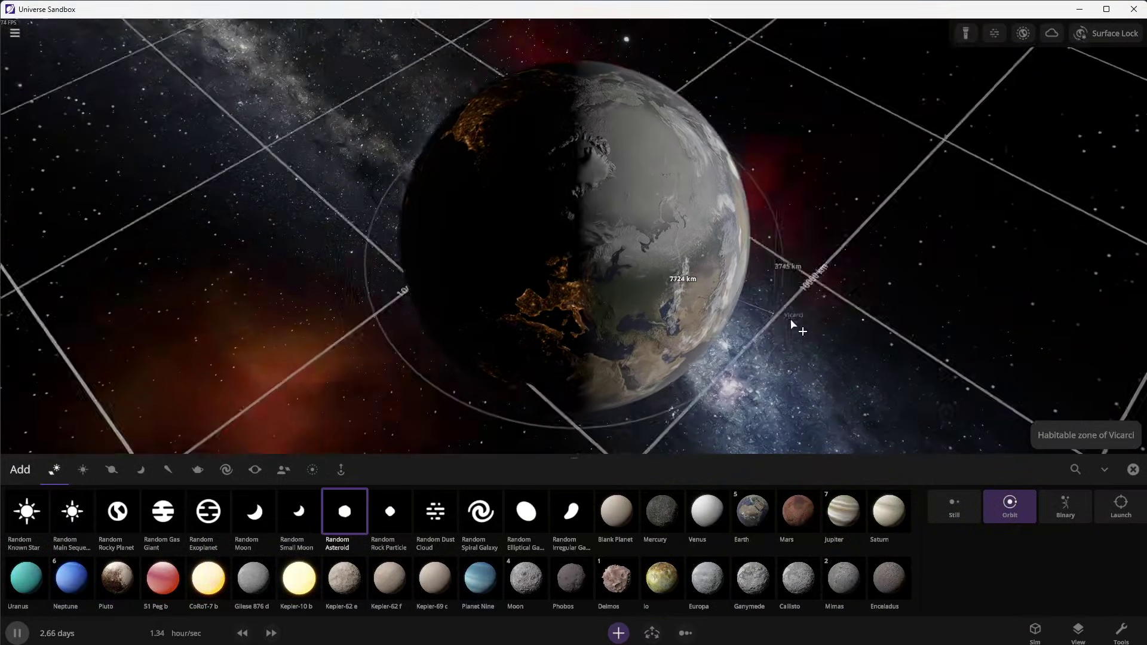
pyautogui.moveTo(791, 320)
pyautogui.mouseDown()
pyautogui.moveTo(711, 337)
pyautogui.moveTo(565, 195)
pyautogui.mouseUp()
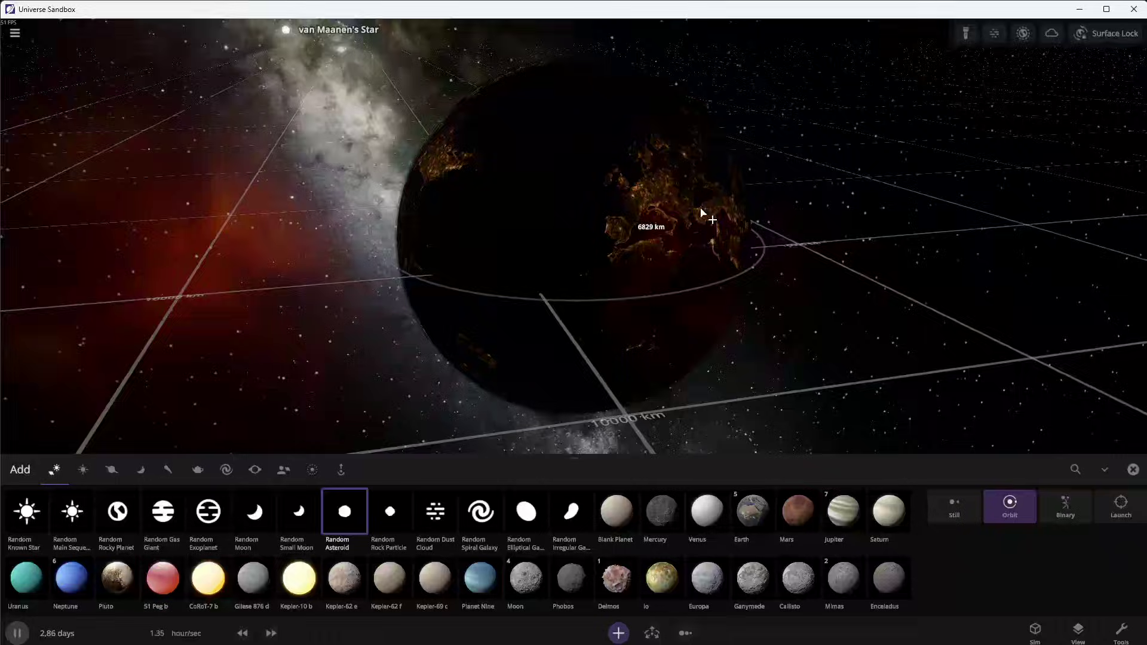
pyautogui.moveTo(702, 212)
pyautogui.mouseDown()
pyautogui.moveTo(735, 225)
pyautogui.moveTo(639, 239)
pyautogui.moveTo(496, 142)
pyautogui.mouseUp()
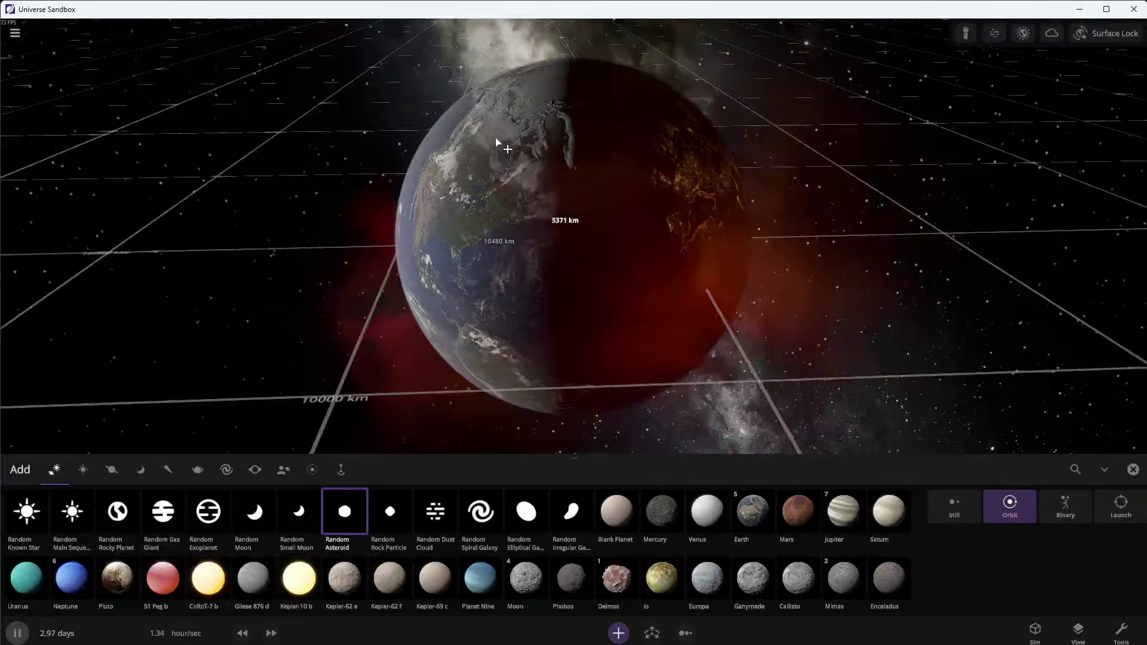
pyautogui.scroll(-10, 514, 173)
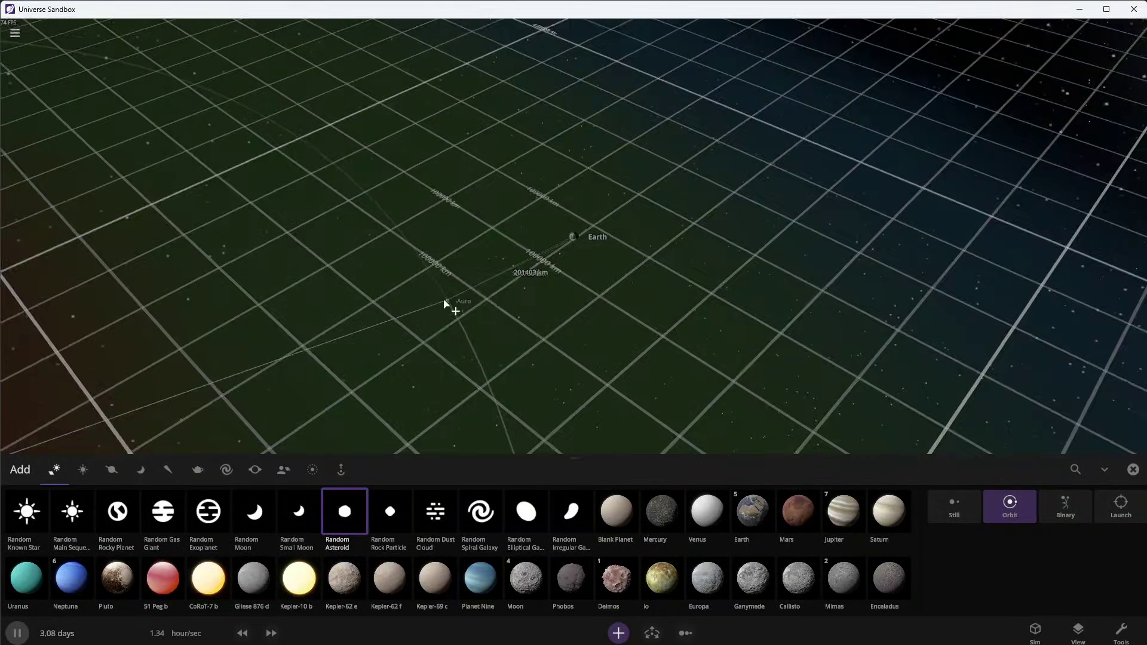
pyautogui.scroll(-5, 445, 304)
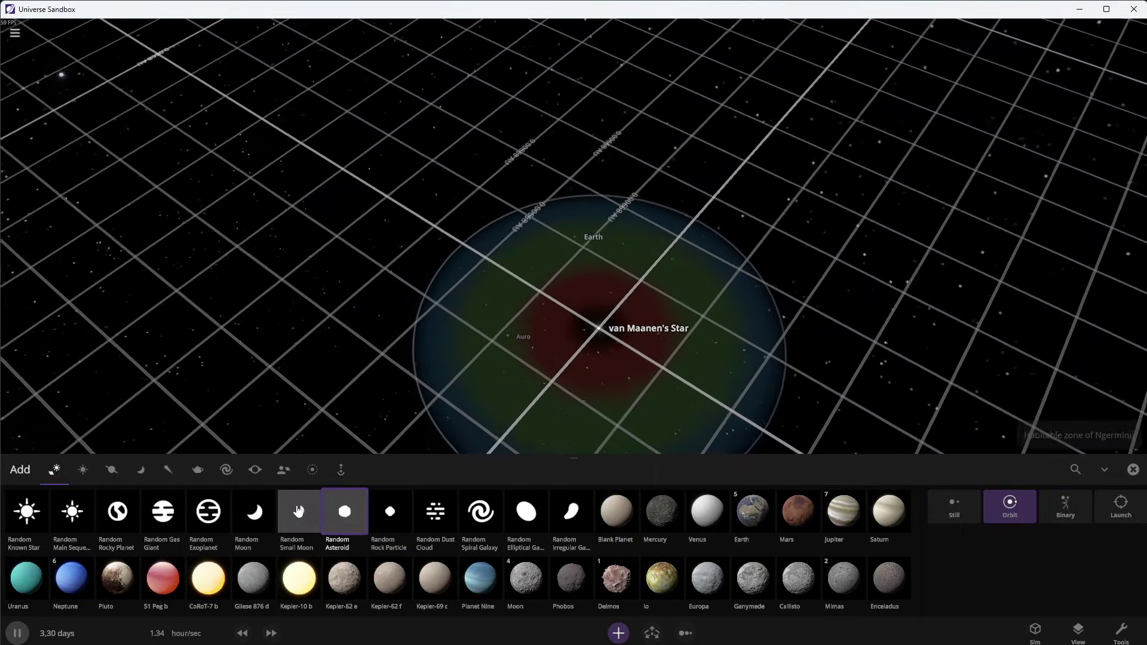
pyautogui.click(254, 512)
pyautogui.click(425, 298)
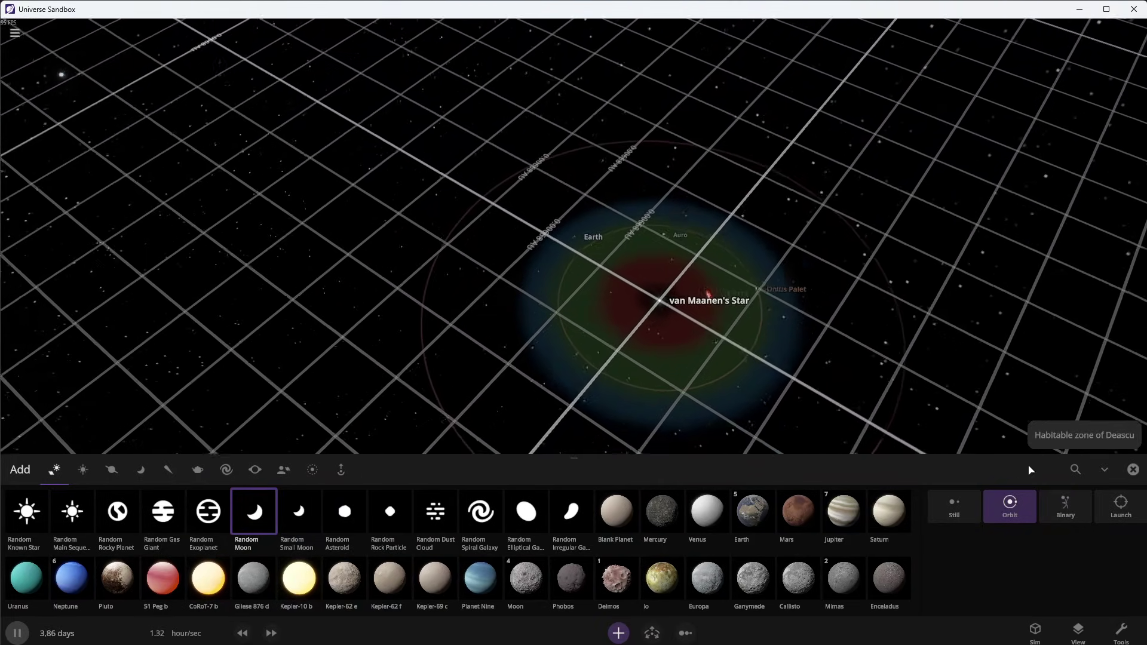
# Resume the simulation and show Earth's properties after briefly viewing Onius Palet's details.
pyautogui.click(1134, 470)
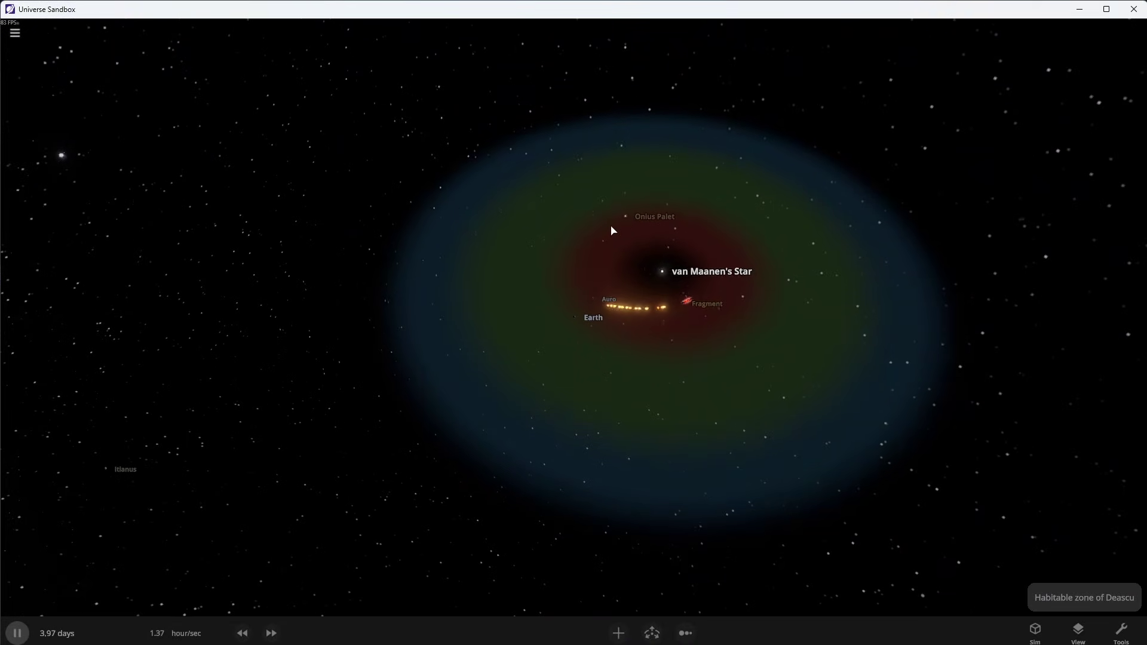
pyautogui.click(593, 224)
pyautogui.press('space')
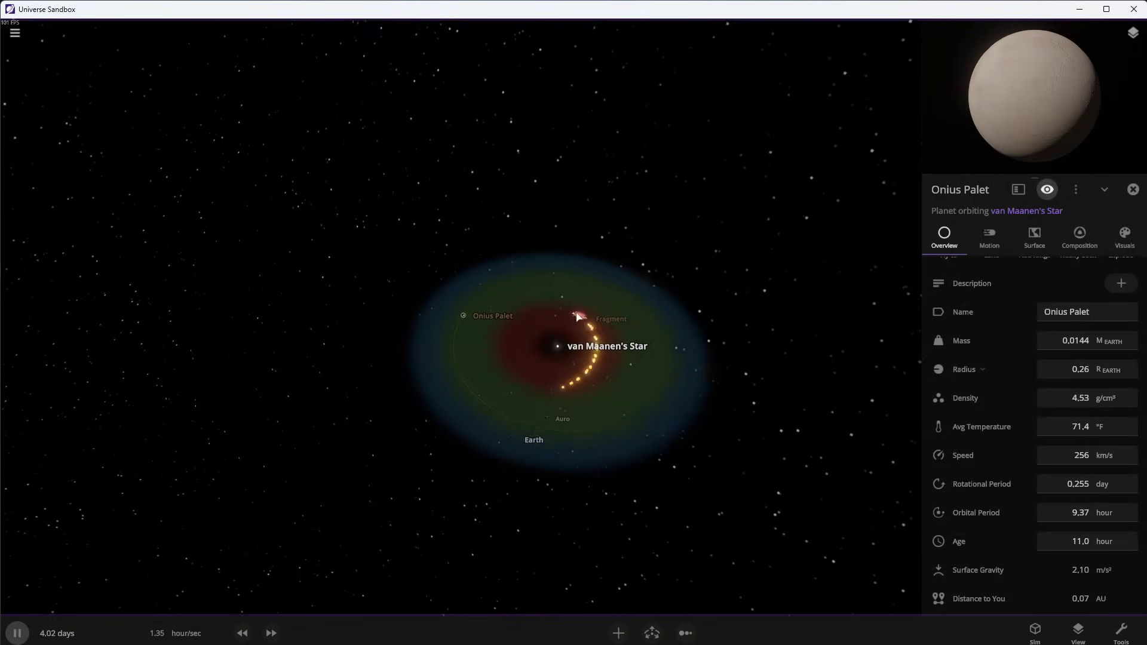
pyautogui.click(577, 344)
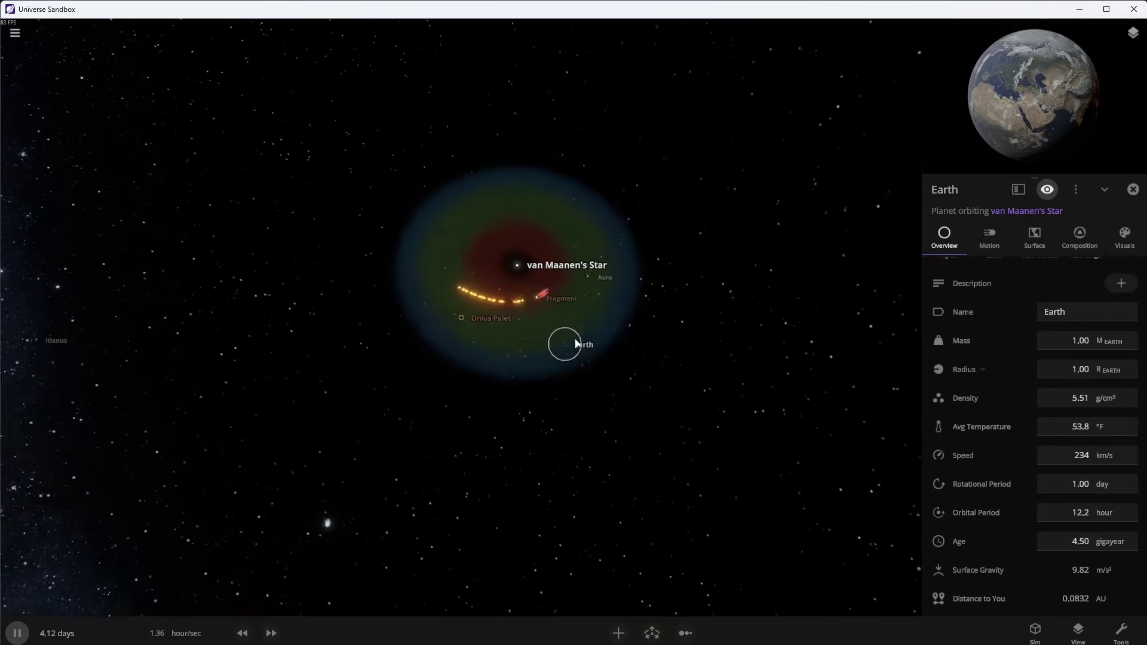
pyautogui.scroll(5, 543, 390)
pyautogui.scroll(-4, 507, 397)
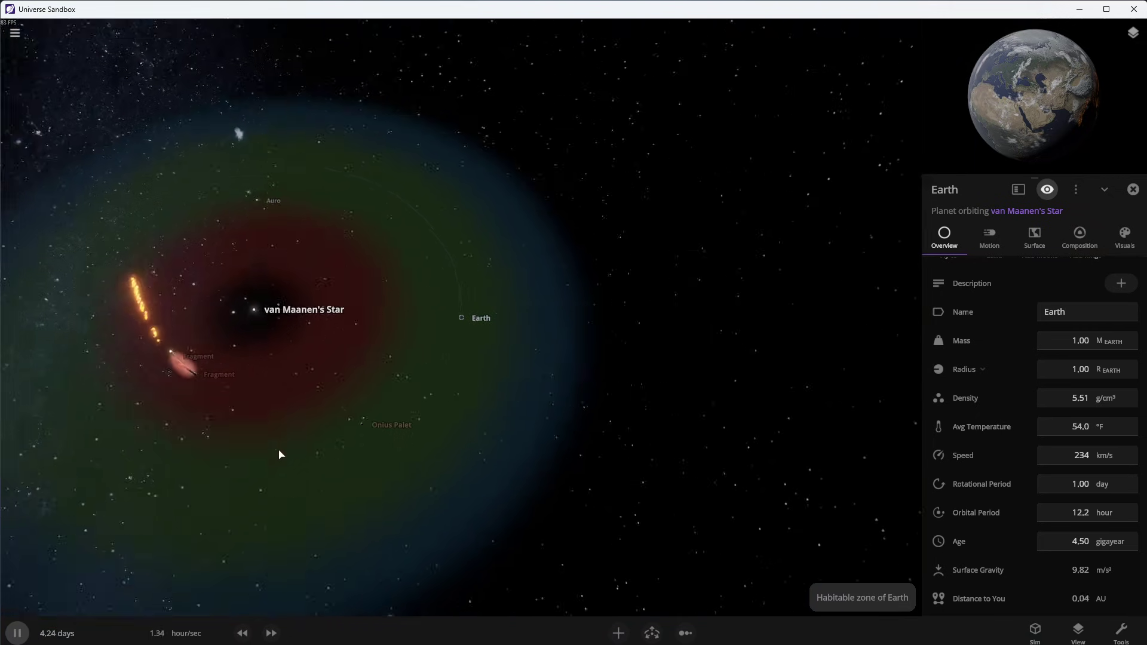
pyautogui.moveTo(260, 472)
pyautogui.mouseDown()
pyautogui.moveTo(185, 464)
pyautogui.moveTo(244, 389)
pyautogui.moveTo(169, 374)
pyautogui.moveTo(359, 418)
pyautogui.moveTo(309, 425)
pyautogui.mouseUp()
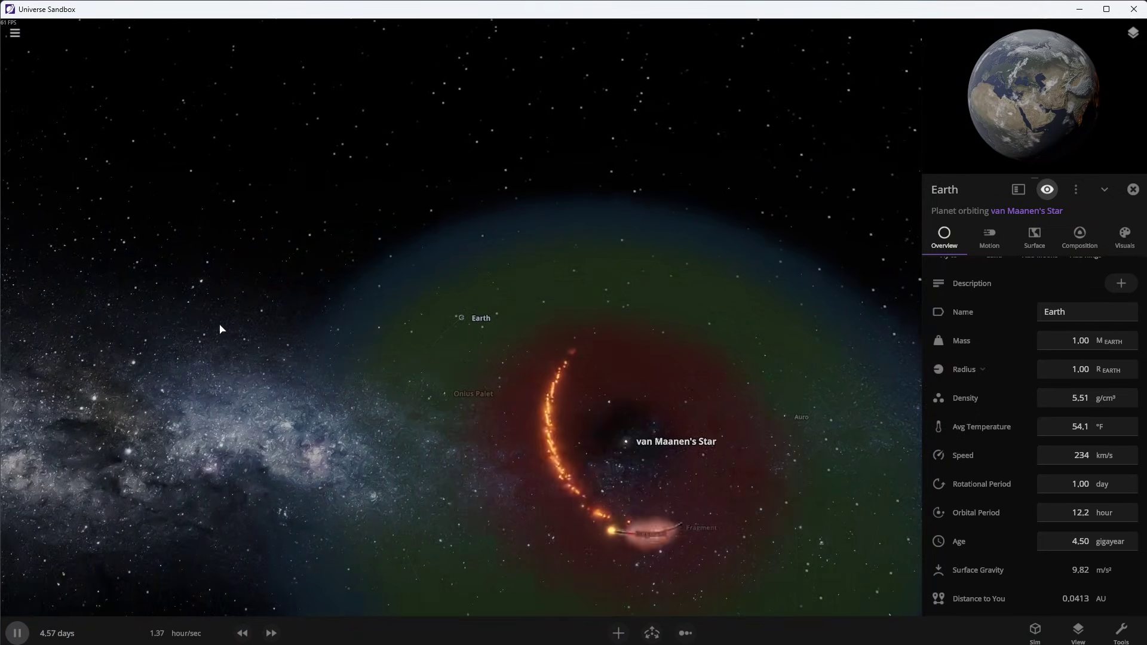